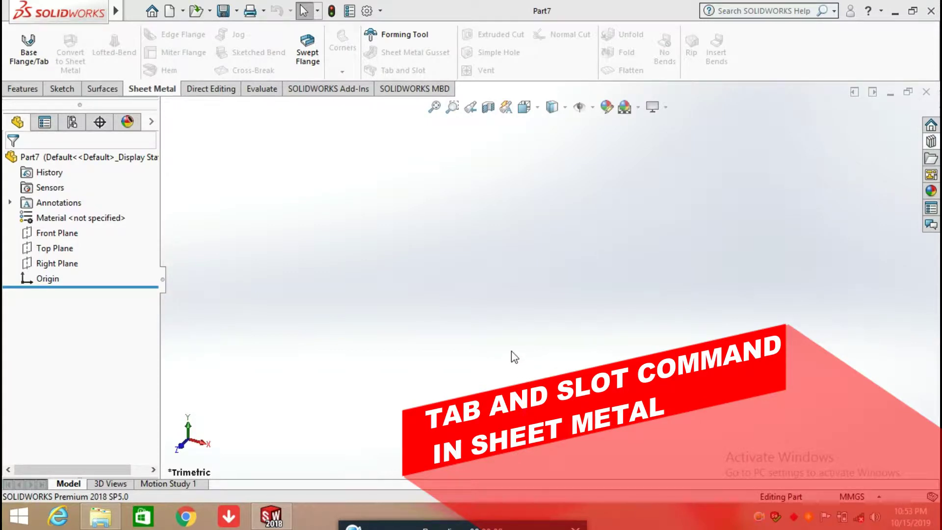
- Sketch a center rectangle about 203 × 125 mm on the Front Plane, centred on the origin
click(74, 238)
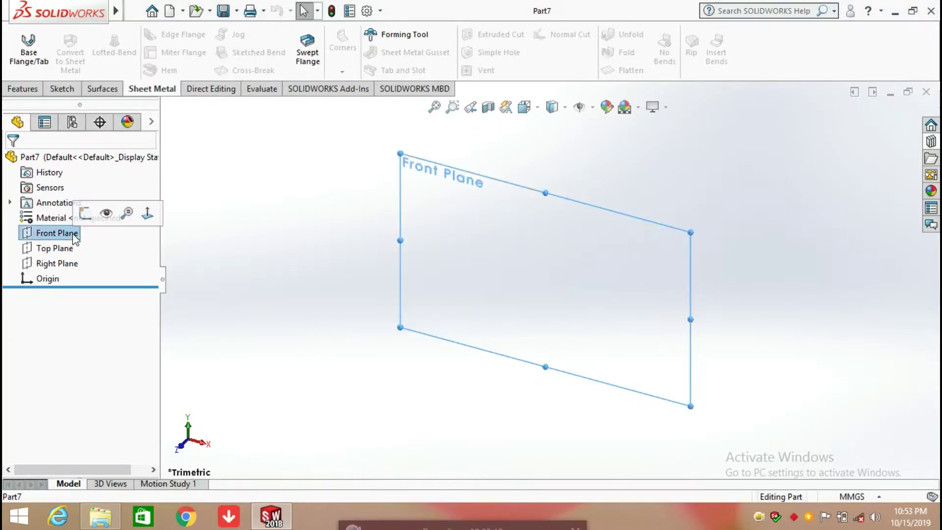
click(147, 214)
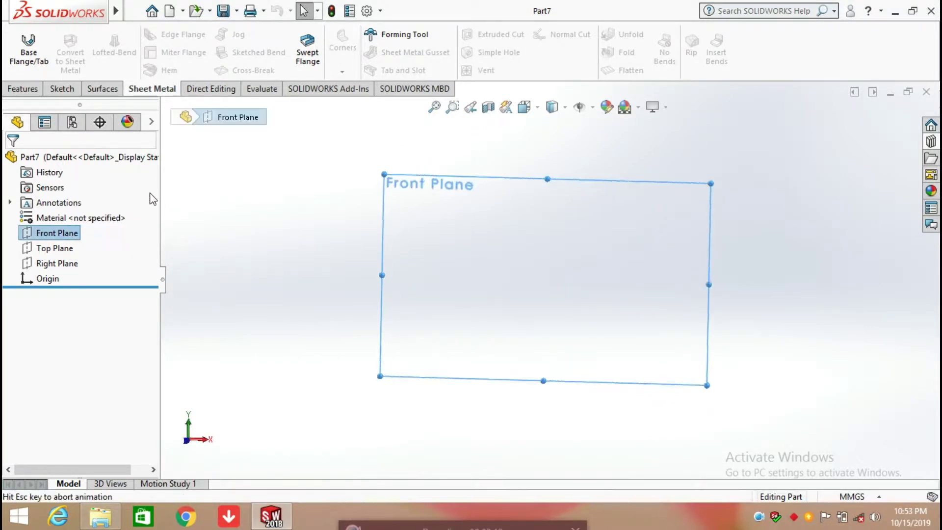
click(66, 90)
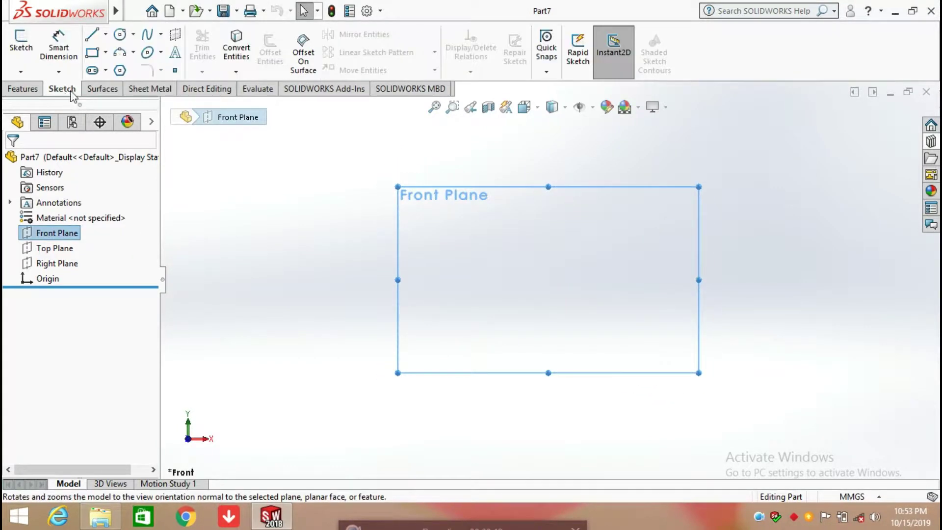
click(105, 52)
click(113, 86)
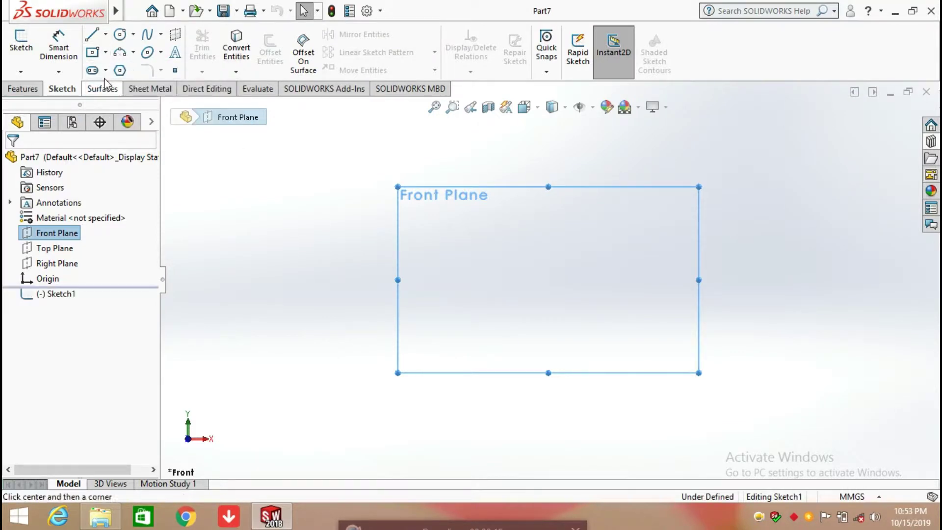
click(549, 280)
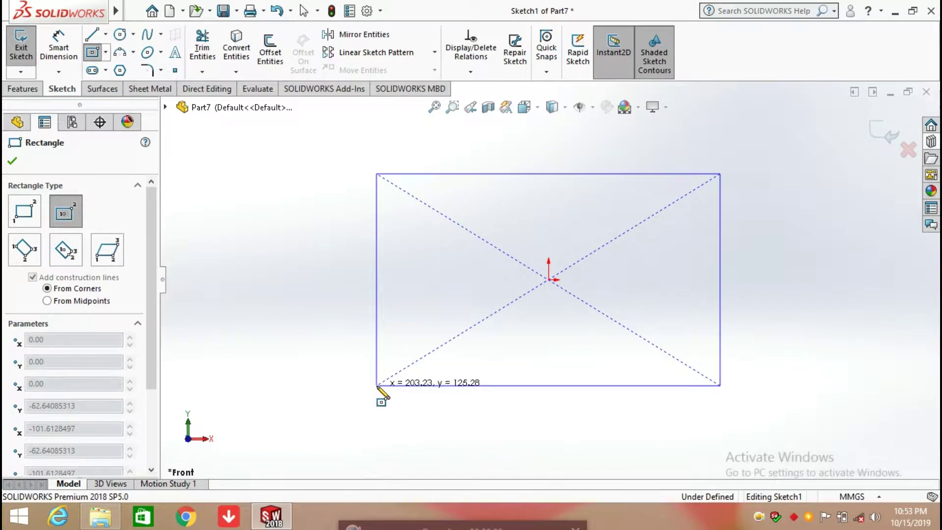
click(377, 385)
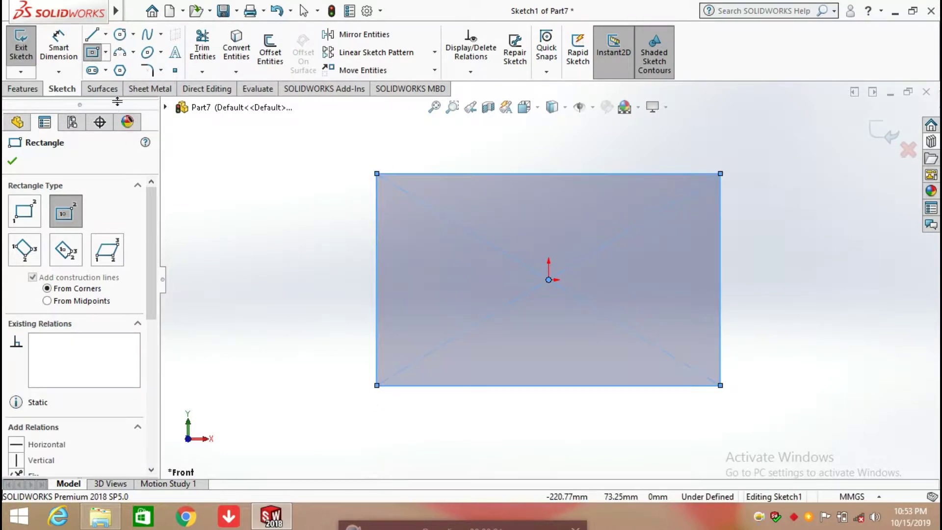
- Create a 2 mm thick base flange from the rectangle sketch, with a K-factor of 0.5 and rectangular auto relief
click(151, 92)
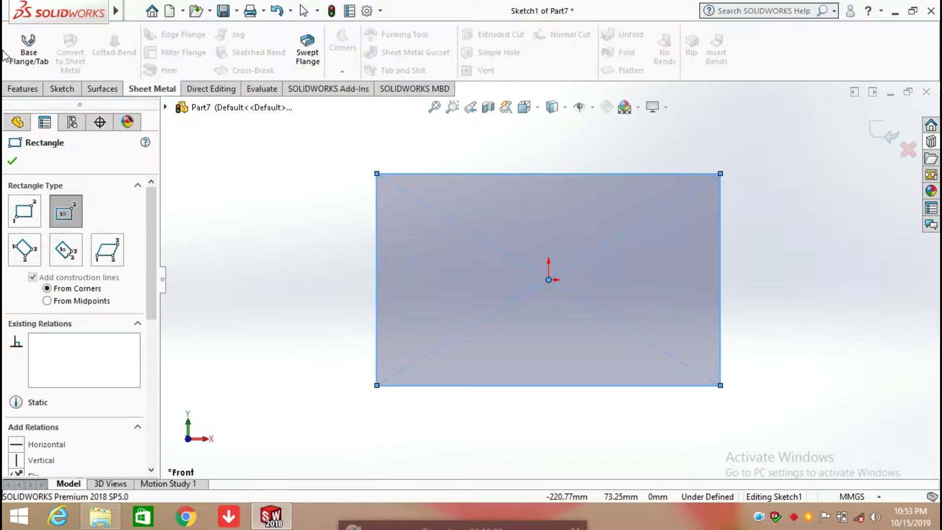
click(29, 49)
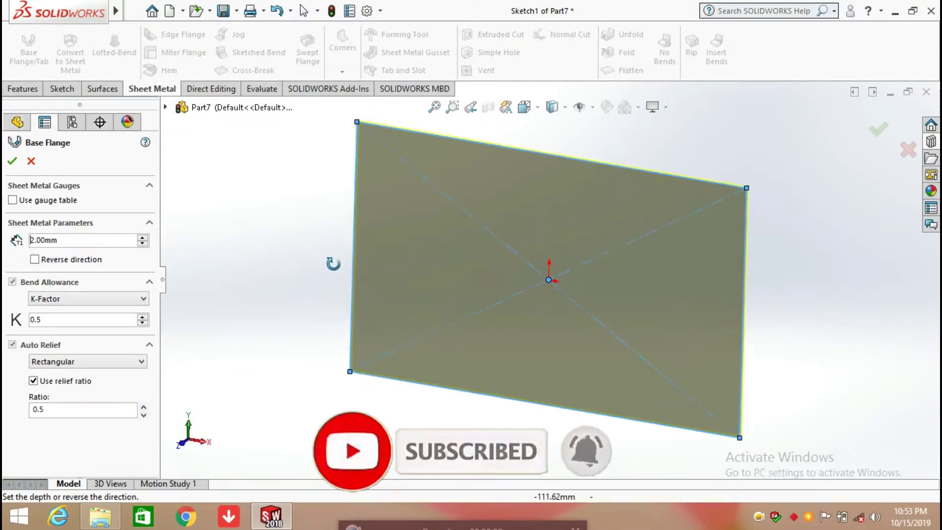
click(13, 162)
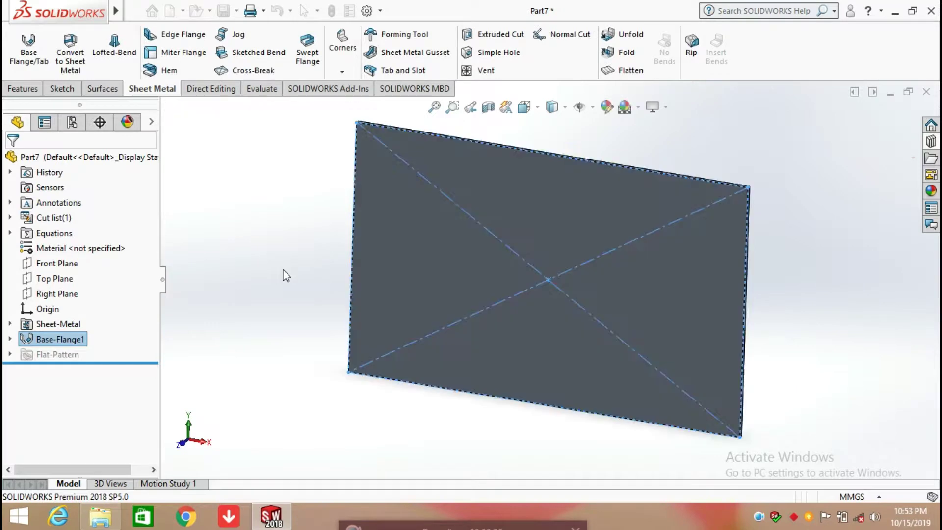
click(323, 313)
- Sketch a corner rectangle about 24 mm high on the plate's short end face, with its lower side on the face's long edge
middle_drag(322, 320, 652, 360)
scroll(663, 356, down, 3)
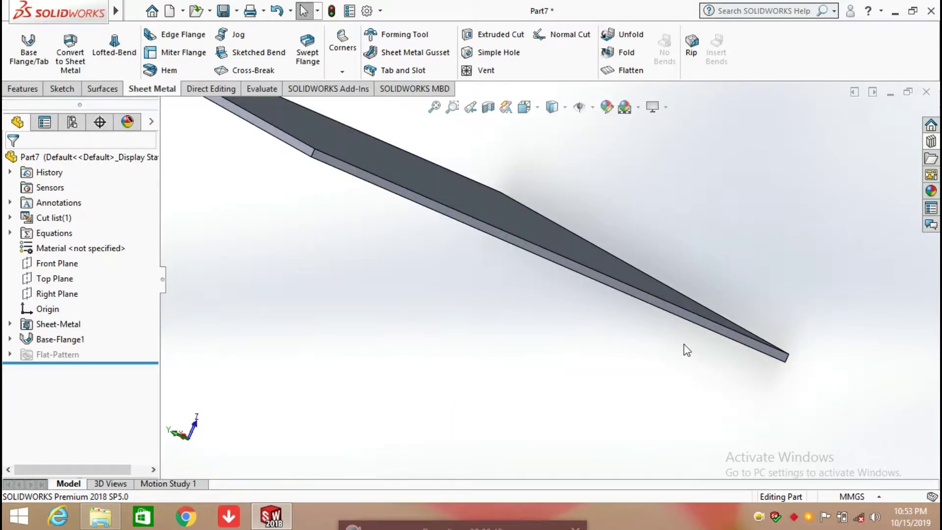
click(723, 336)
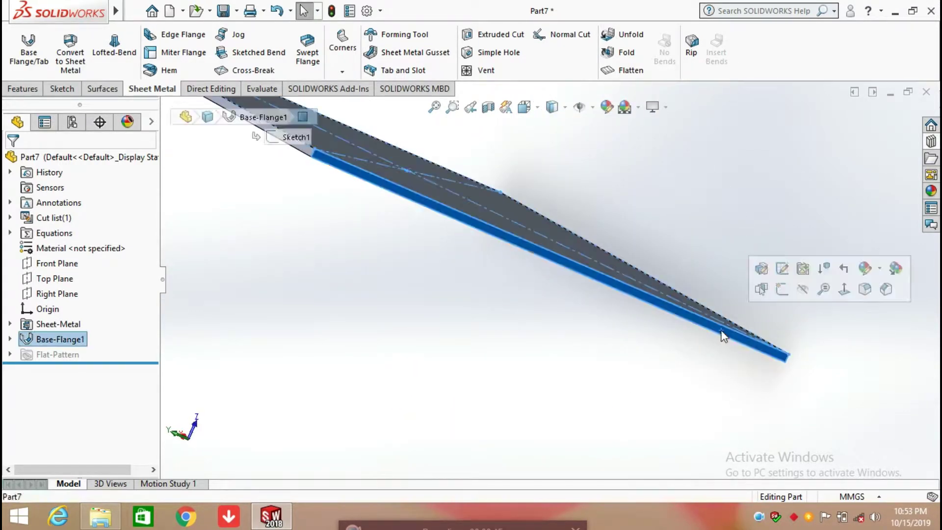
click(844, 290)
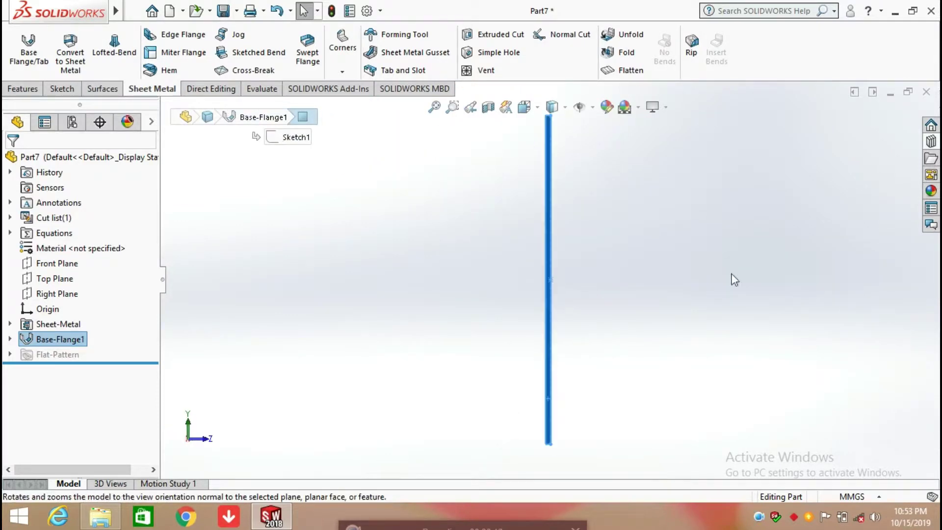
key(space)
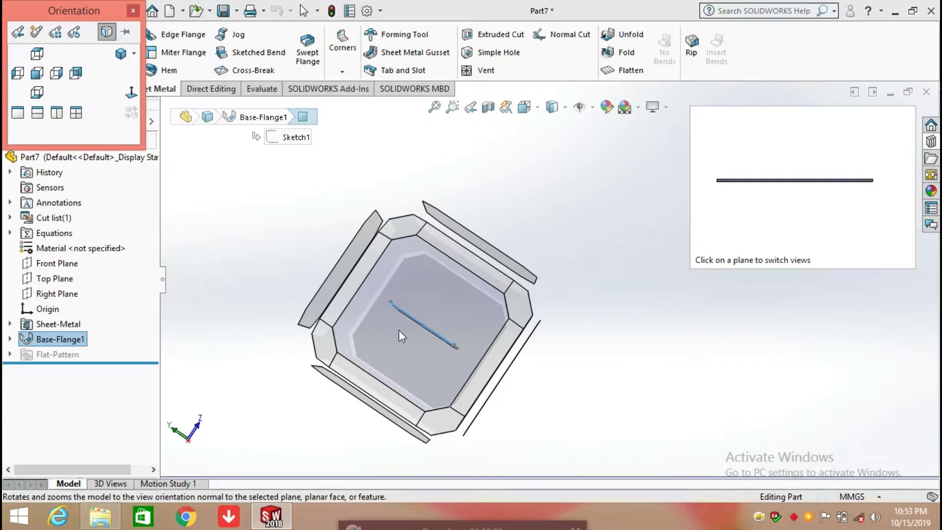
click(399, 330)
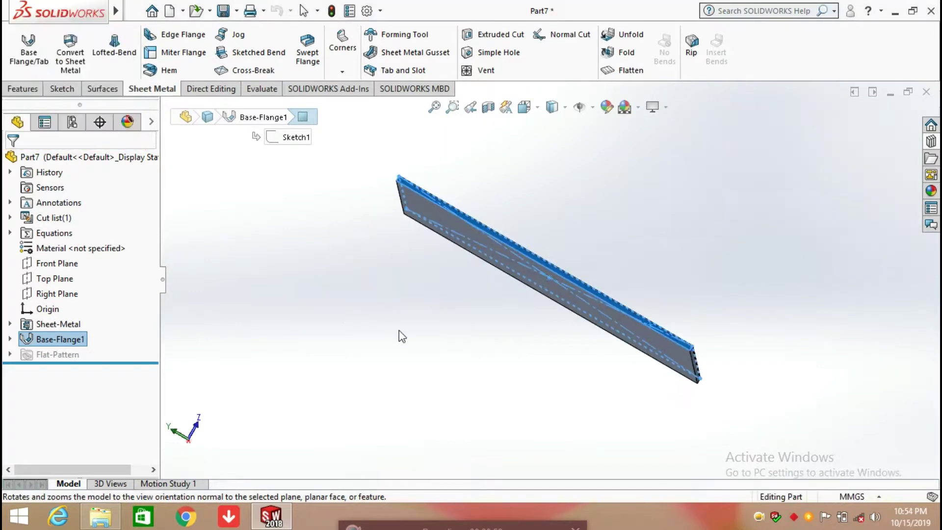
click(66, 91)
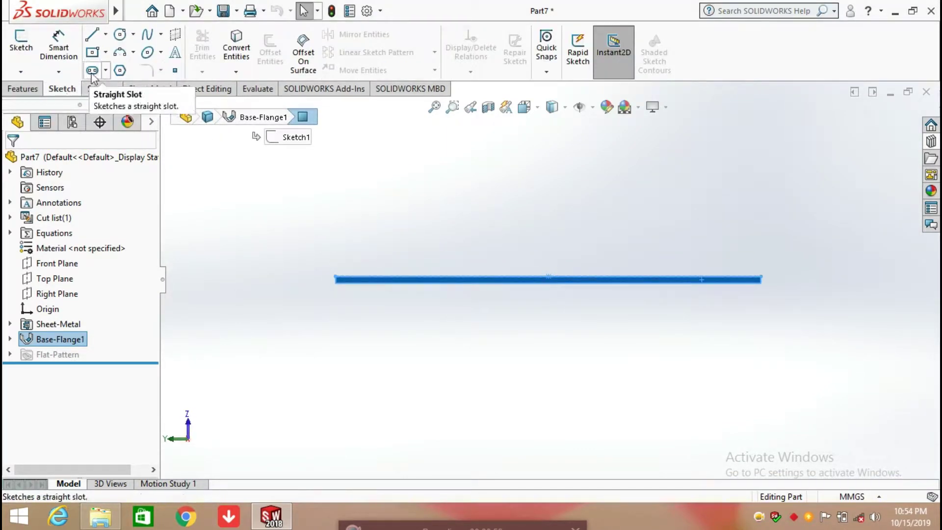
click(106, 52)
click(115, 75)
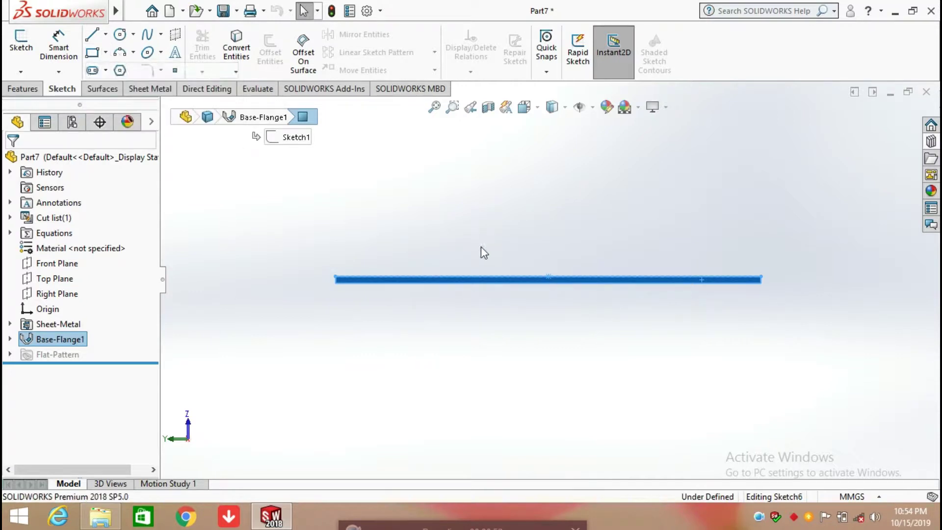
click(381, 196)
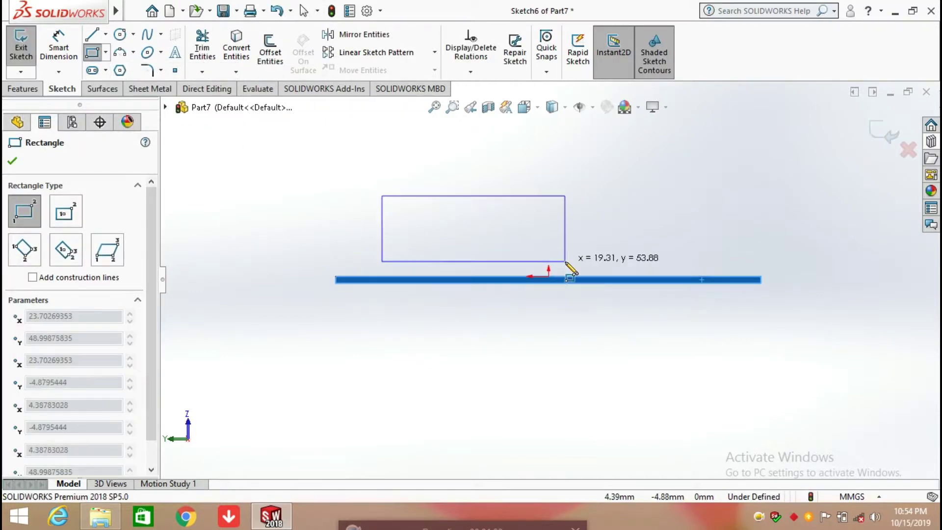
scroll(662, 268, down, 1)
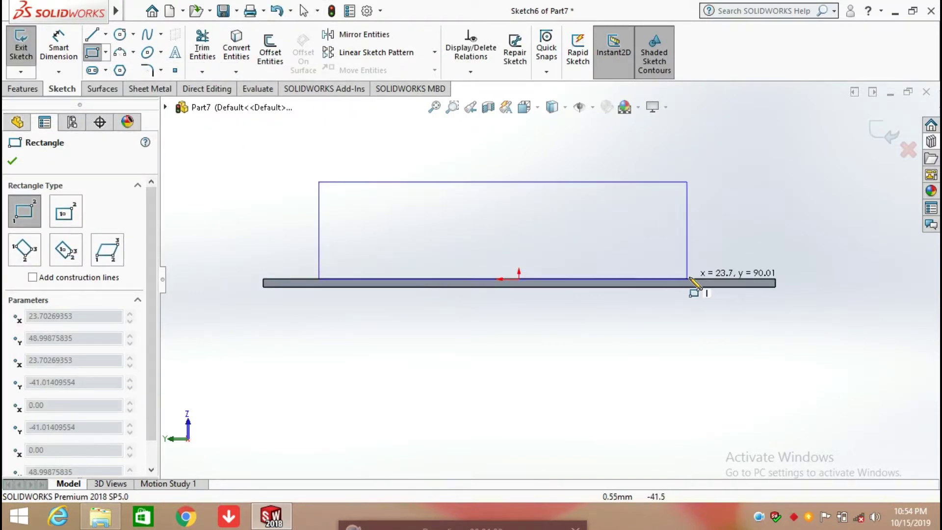
click(717, 279)
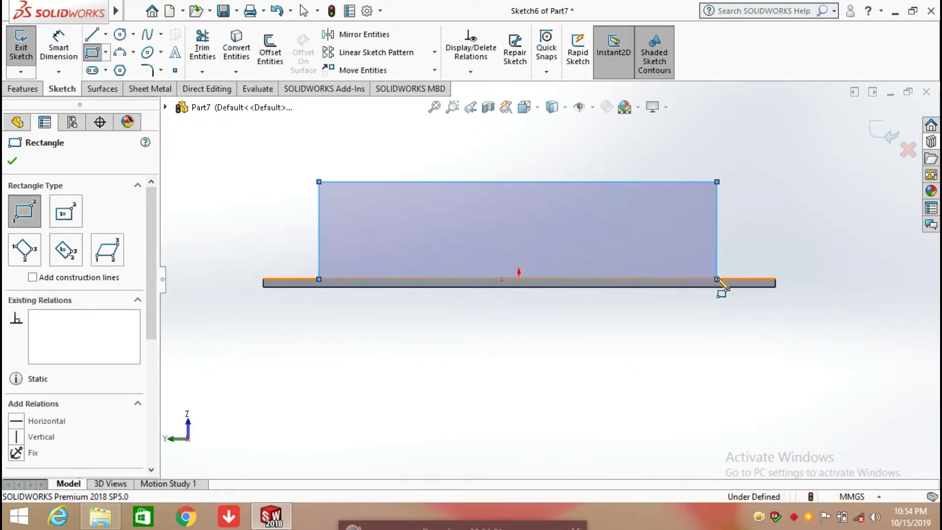
right_click(720, 281)
key(Escape)
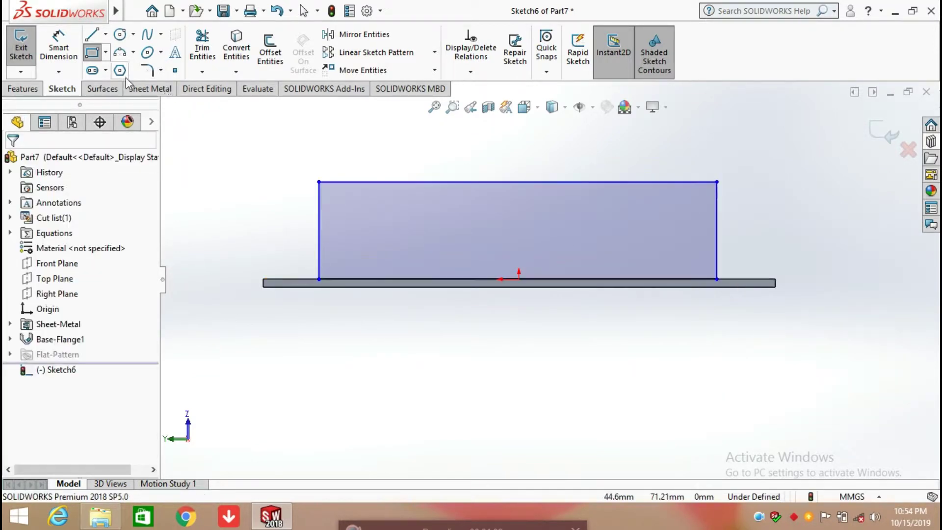
- Create an upright base flange from the new rectangle using the default 2 mm thickness, with Merge result off
click(151, 88)
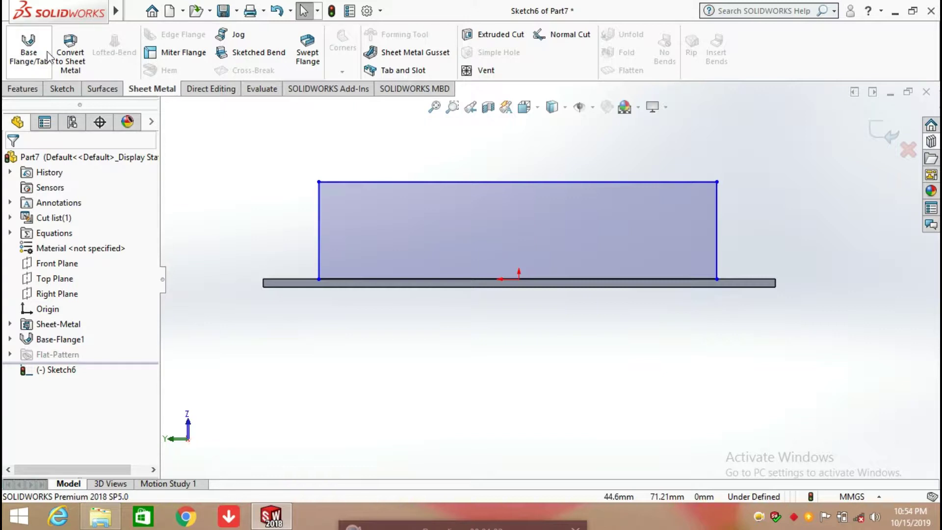
click(30, 58)
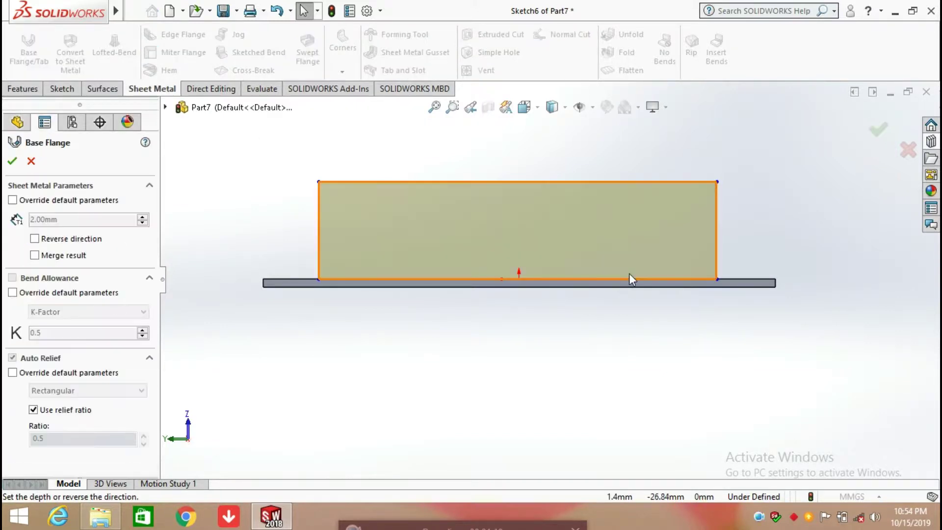
scroll(644, 296, up, 4)
middle_drag(644, 296, 526, 263)
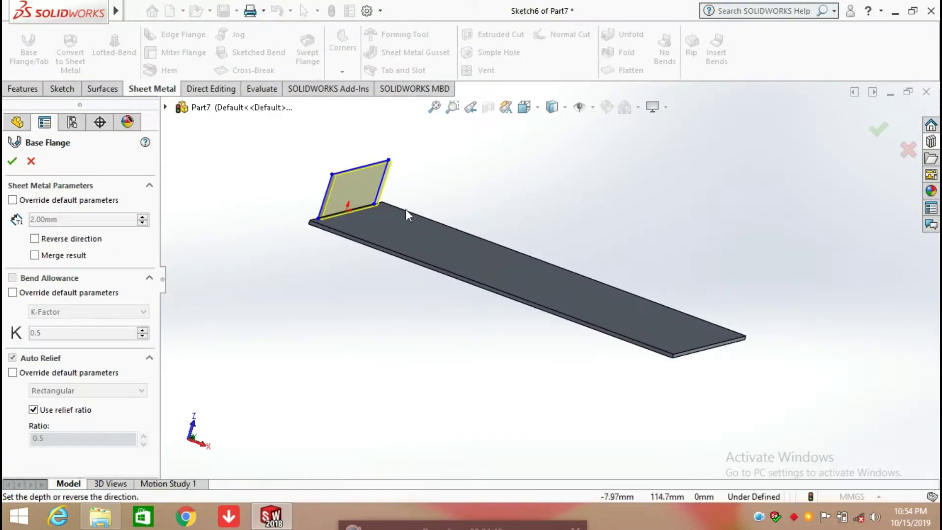
scroll(351, 206, down, 5)
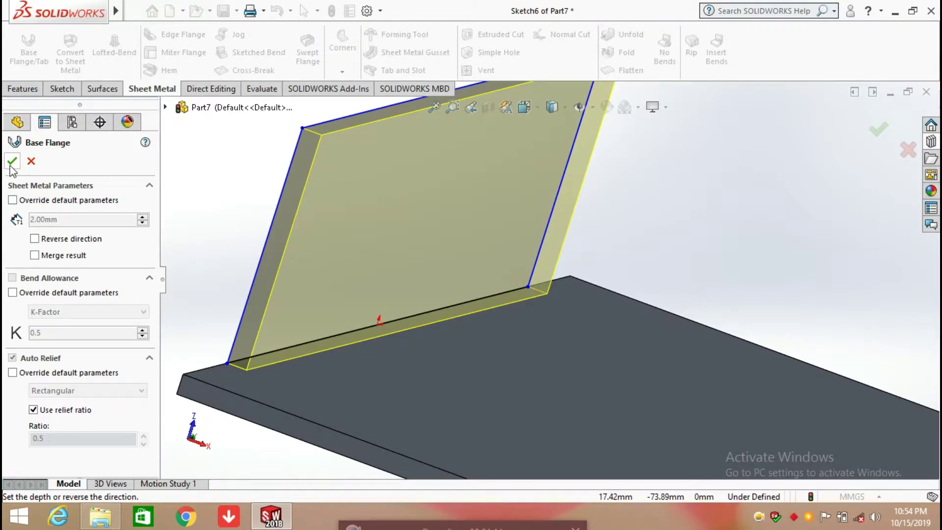
click(12, 161)
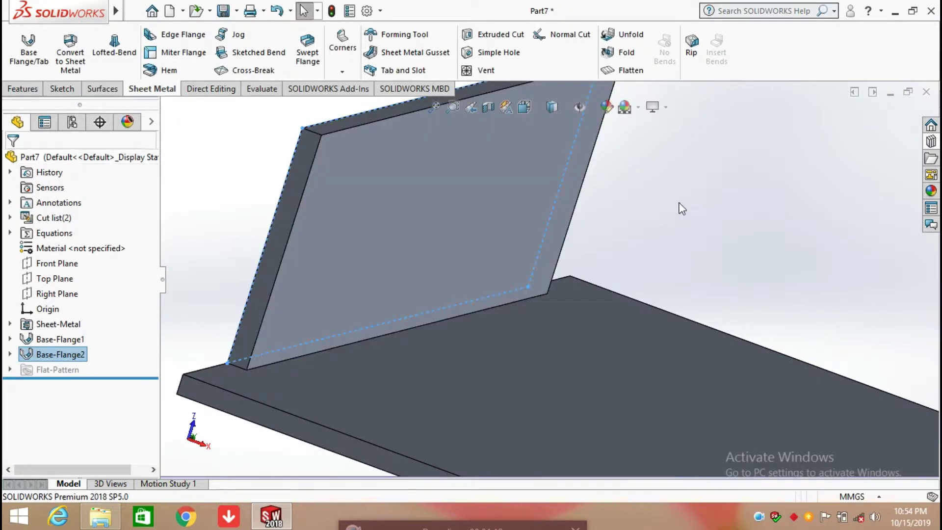
click(679, 203)
- Start a Tab and Slot feature and select the upright flange's outer bottom edge, where it meets the plate, for the tabs
scroll(650, 226, up, 3)
middle_drag(575, 225, 484, 204)
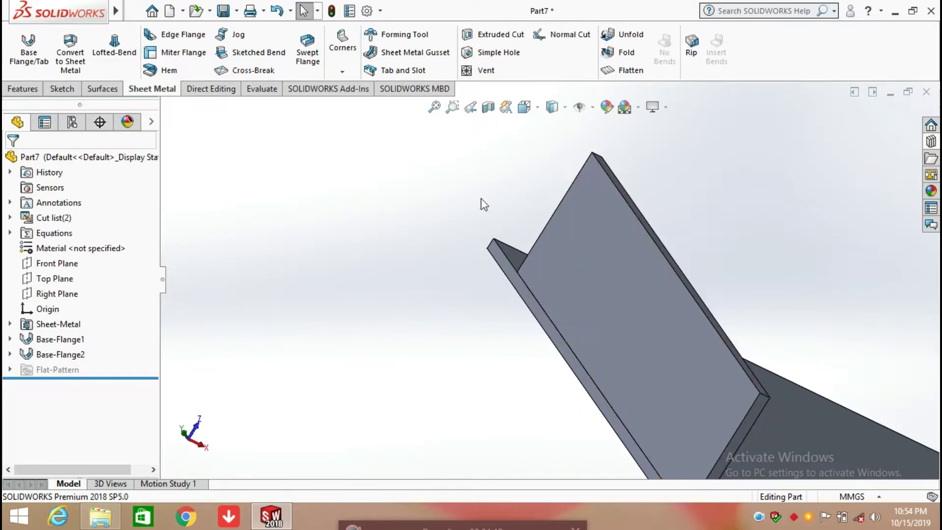
click(405, 70)
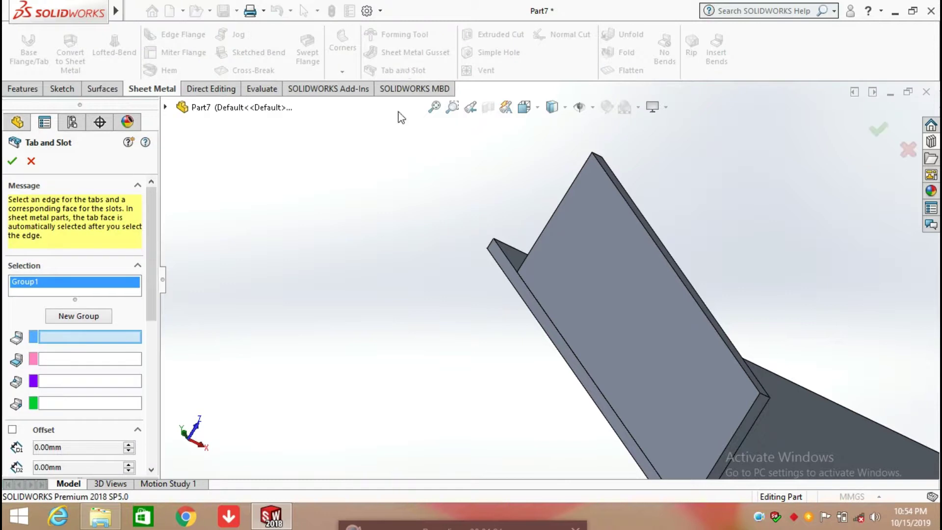
key(z)
middle_drag(501, 324, 529, 325)
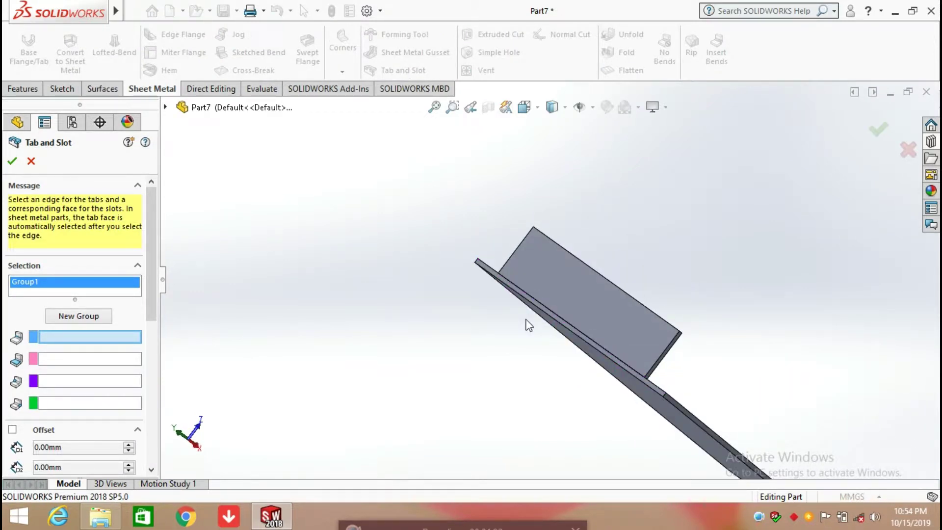
middle_drag(683, 379, 652, 387)
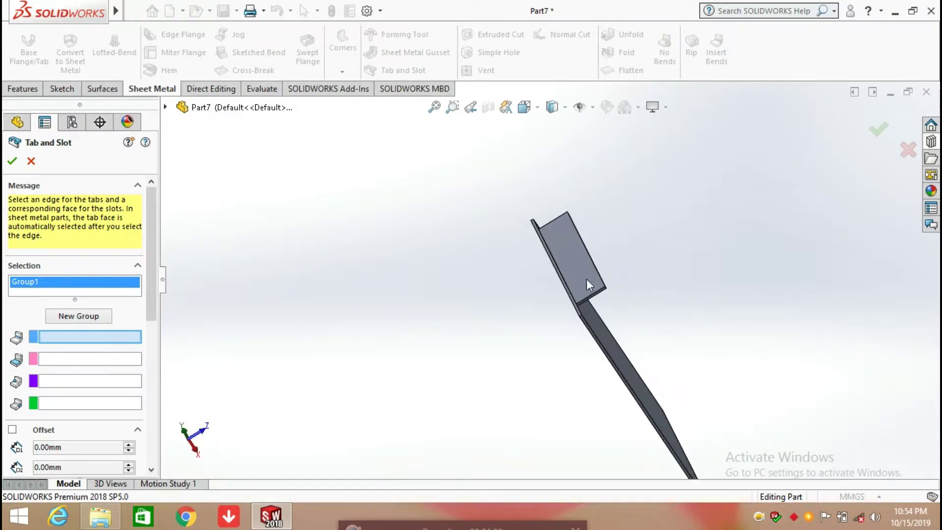
scroll(588, 279, down, 3)
scroll(588, 283, down, 2)
scroll(506, 392, down, 5)
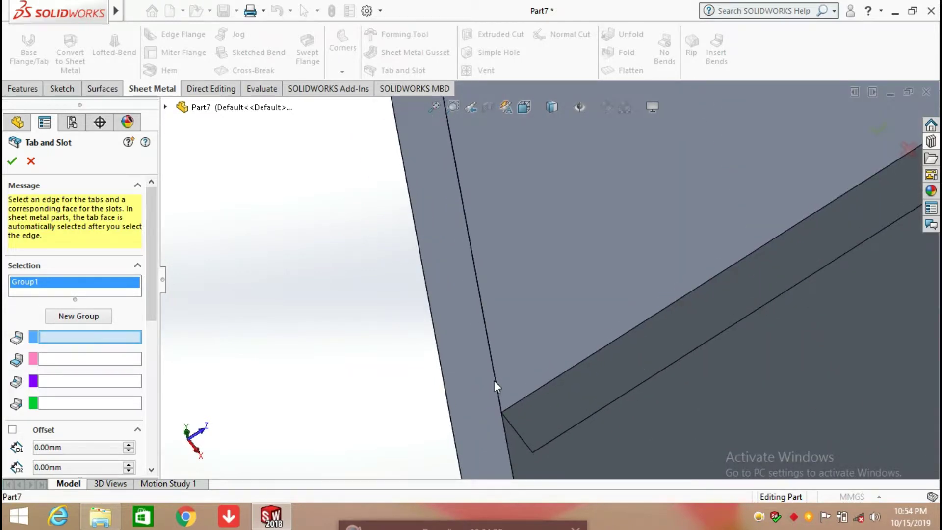
click(496, 378)
middle_drag(496, 378, 470, 359)
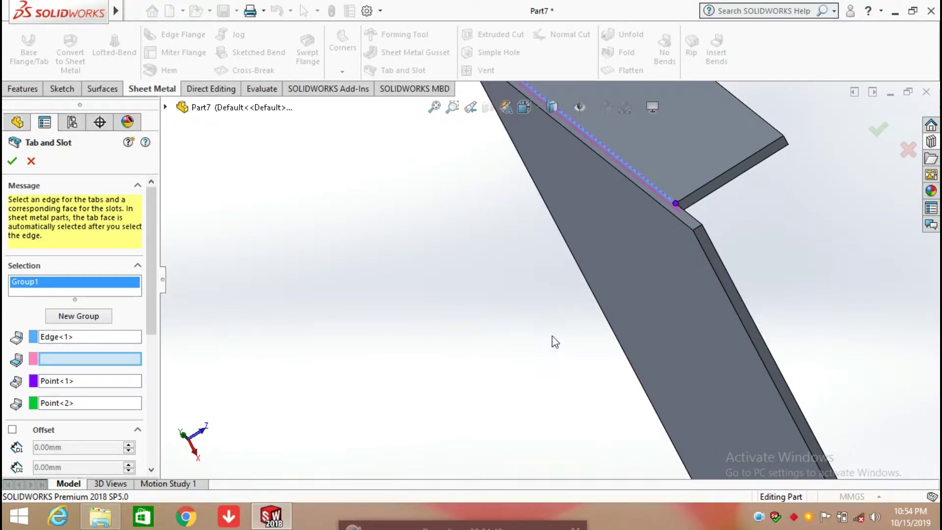
- Select the plate's large face opposite the upright flange as the slot face
click(634, 288)
scroll(631, 296, up, 2)
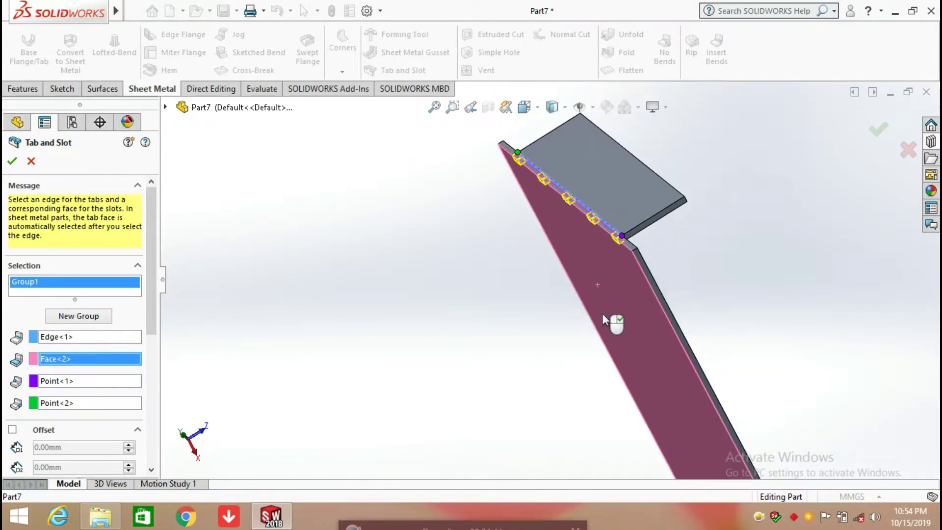
middle_drag(603, 315, 714, 242)
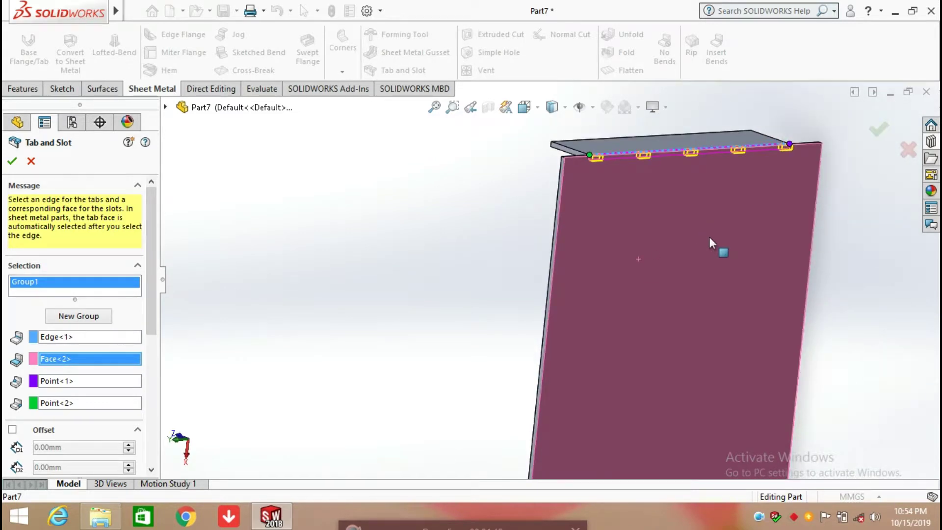
- Set the number of equally spaced tabs to 7
drag(155, 305, 152, 441)
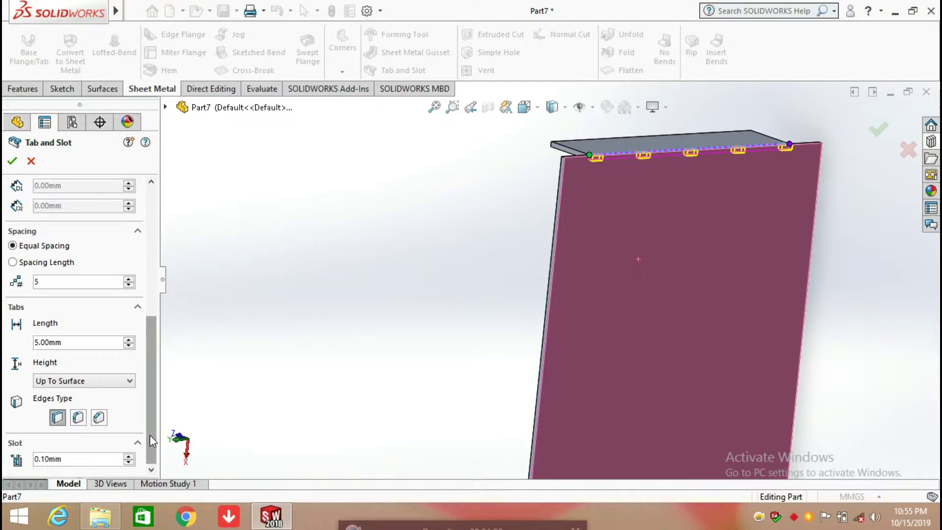
click(128, 280)
click(129, 280)
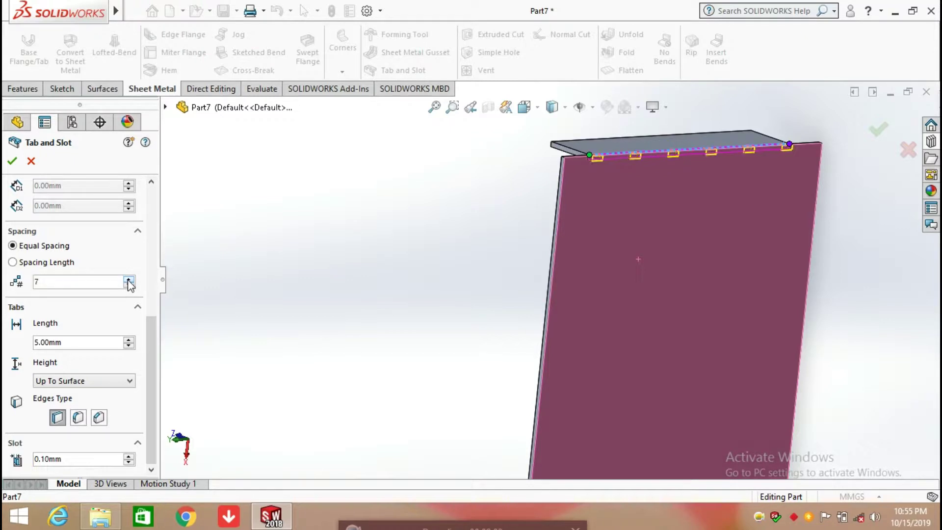
- Try Spacing Length for the tabs, return to Equal Spacing and reduce the number of tabs to 4
click(128, 285)
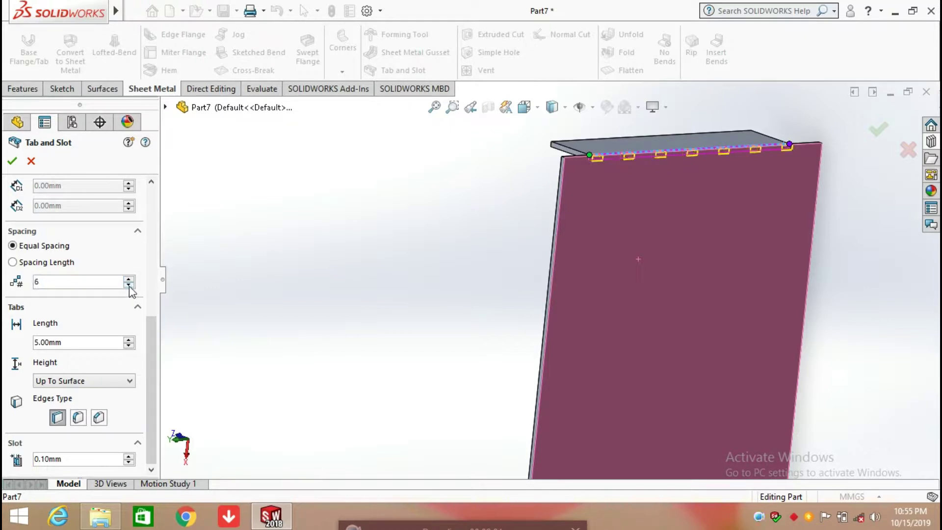
click(128, 285)
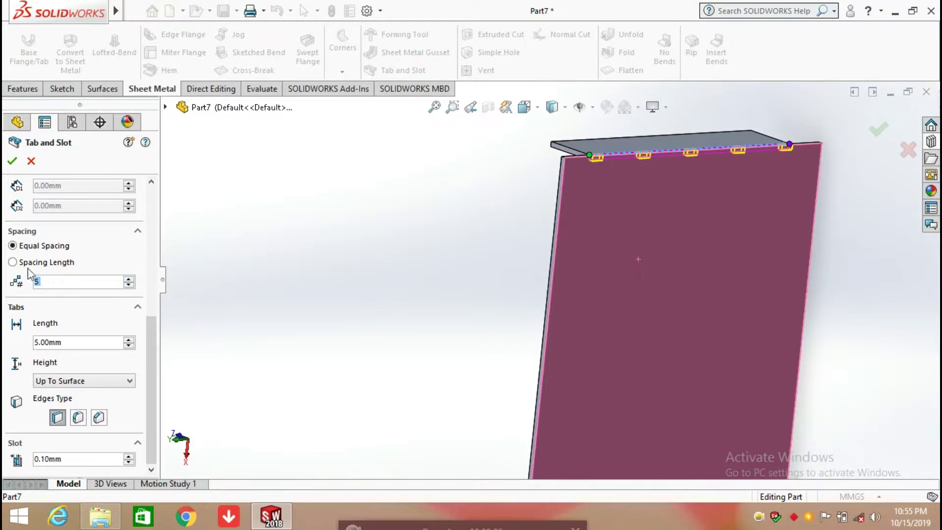
click(12, 263)
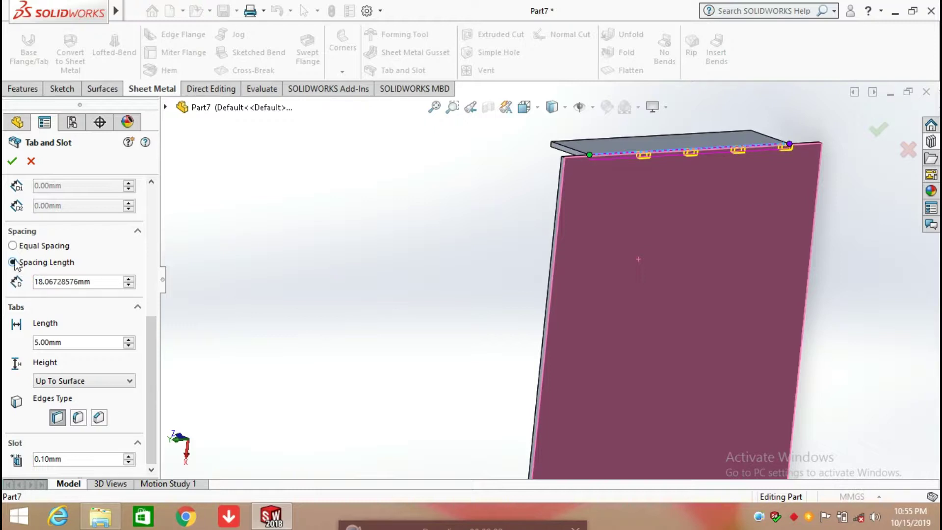
click(13, 246)
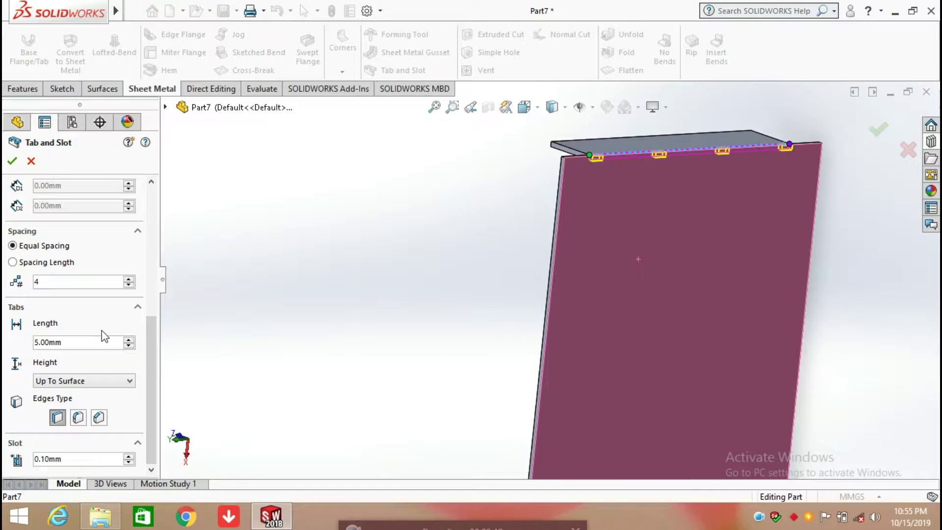
- Set the tab length to 15 mm and the height to Blind at 15 mm, and create the Tab and Slot feature
click(130, 339)
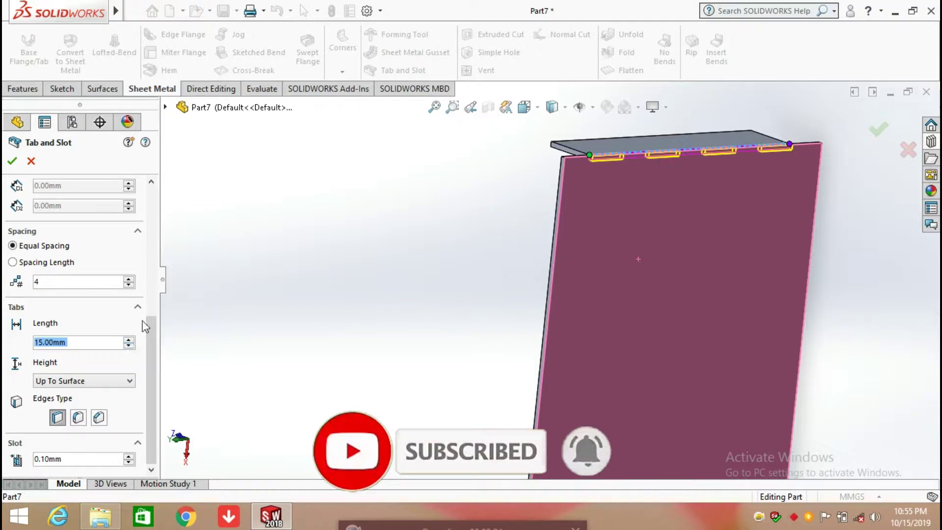
click(121, 382)
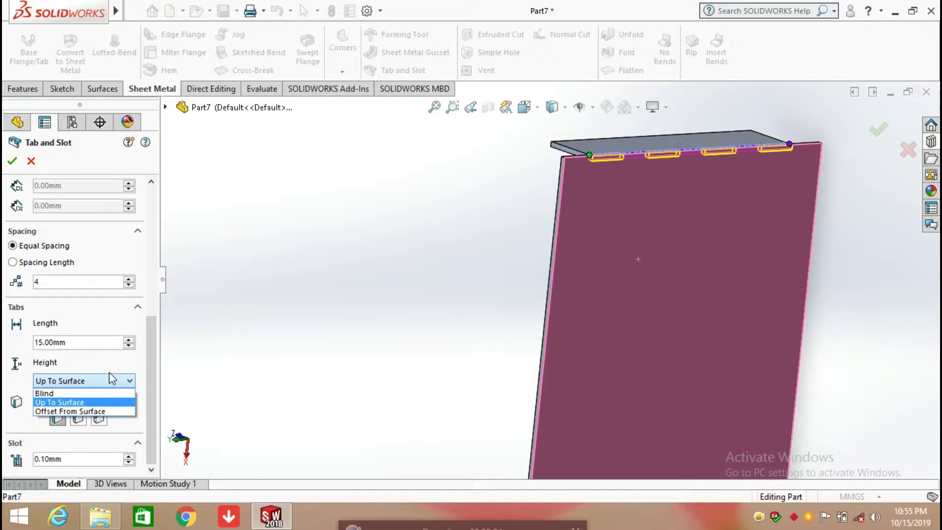
click(70, 394)
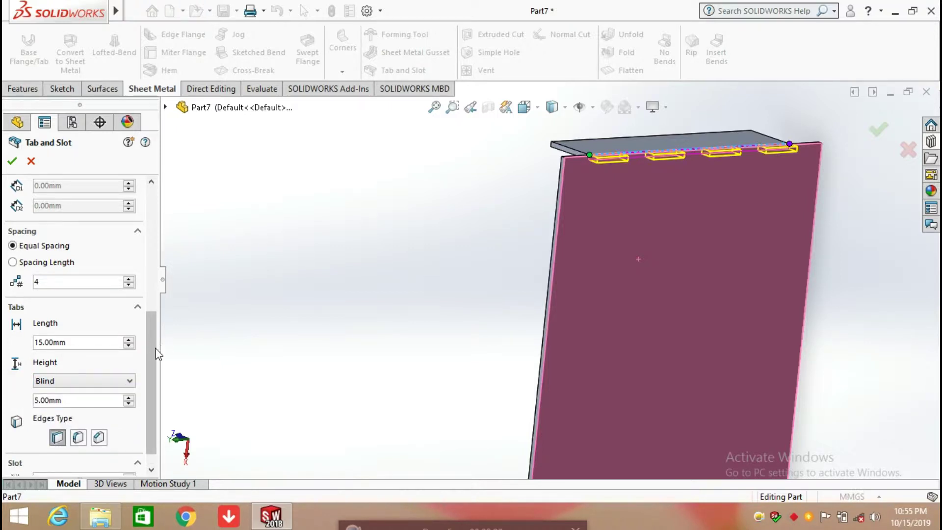
click(128, 397)
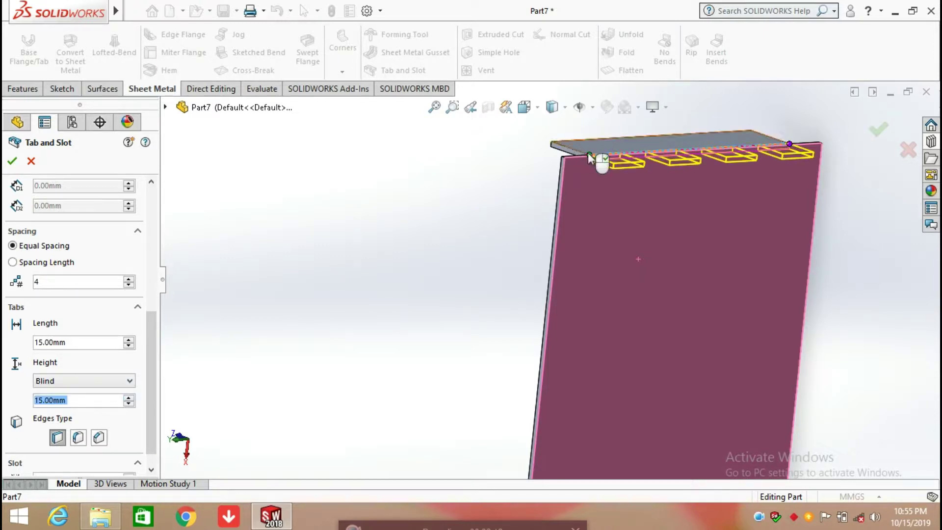
middle_drag(595, 175, 628, 157)
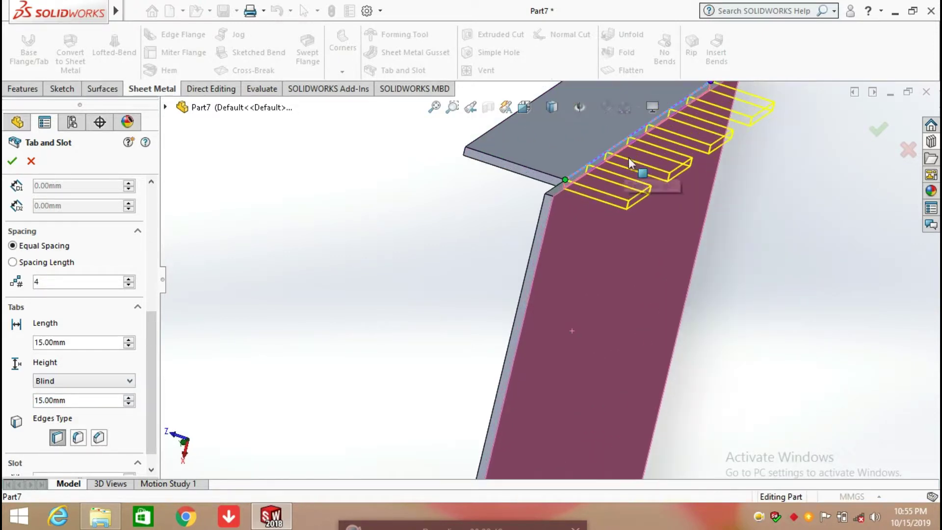
middle_drag(677, 185, 673, 161)
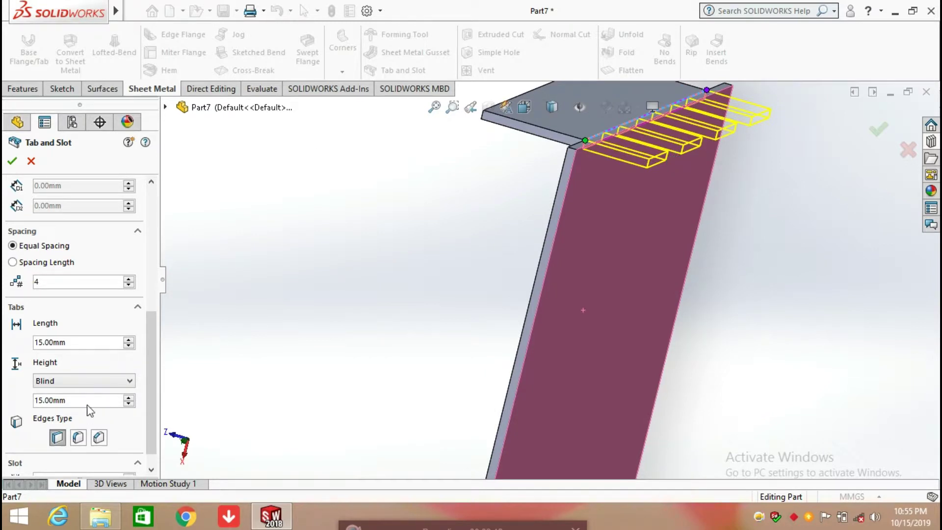
scroll(61, 437, down, 1)
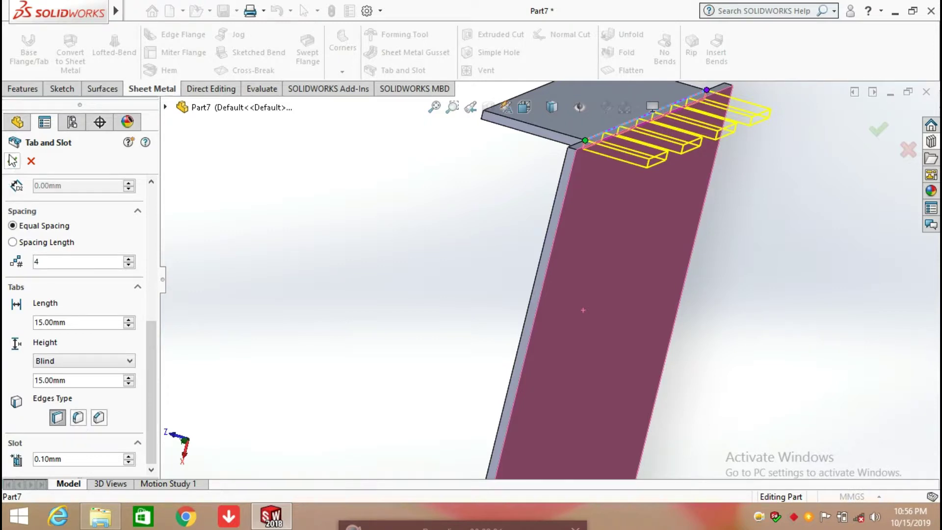
click(13, 160)
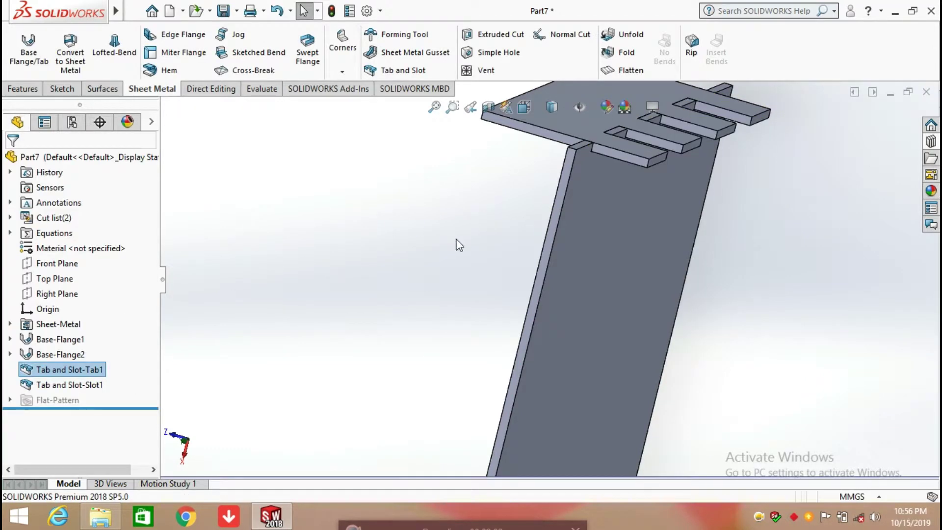
- Hide the plate temporarily to examine the flange's tabs, and show the plate again
scroll(457, 241, up, 5)
middle_drag(584, 211, 570, 249)
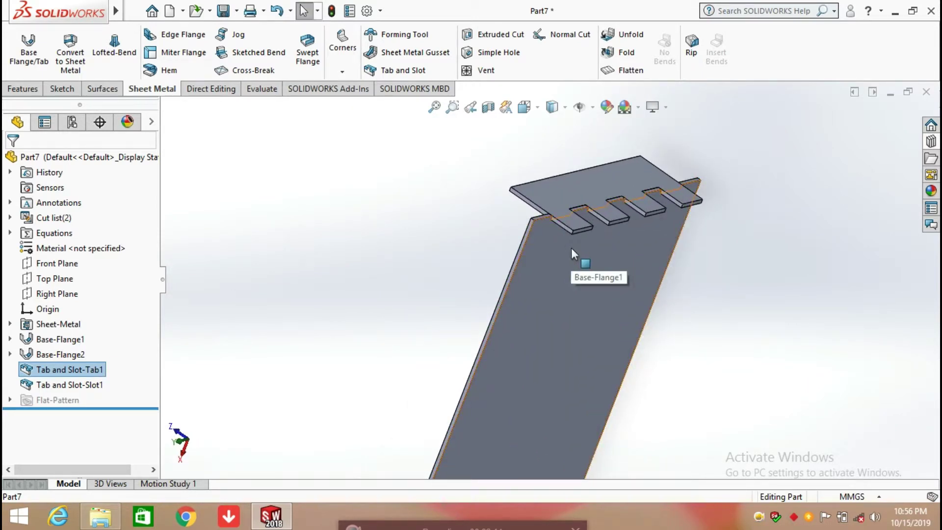
key(Tab)
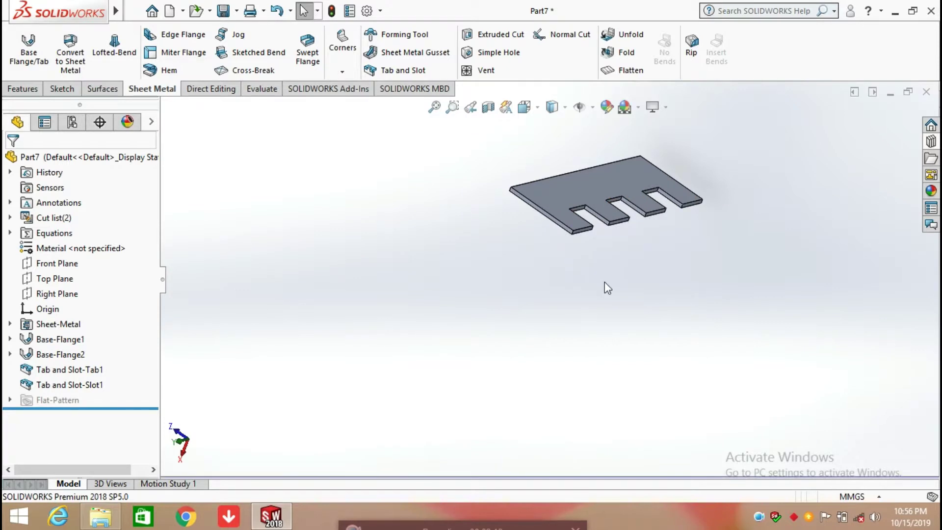
middle_drag(605, 282, 606, 244)
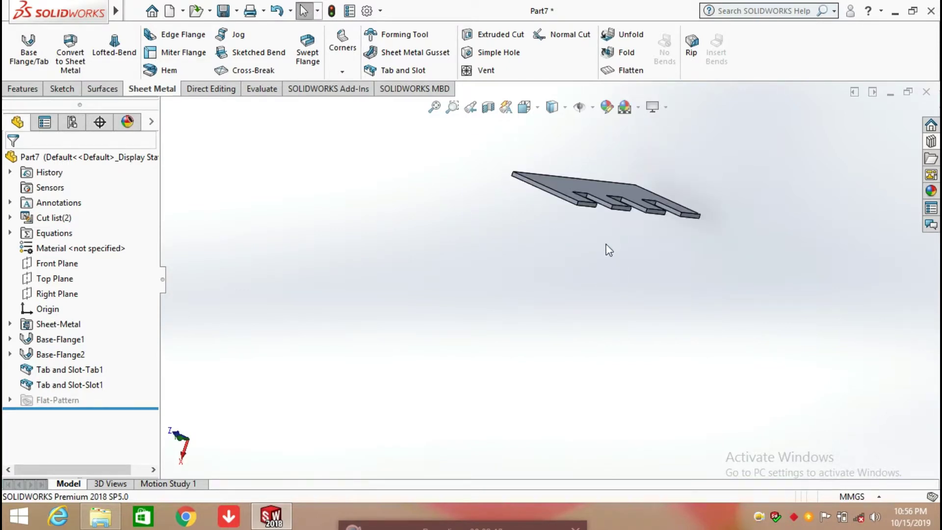
key(shift+Tab)
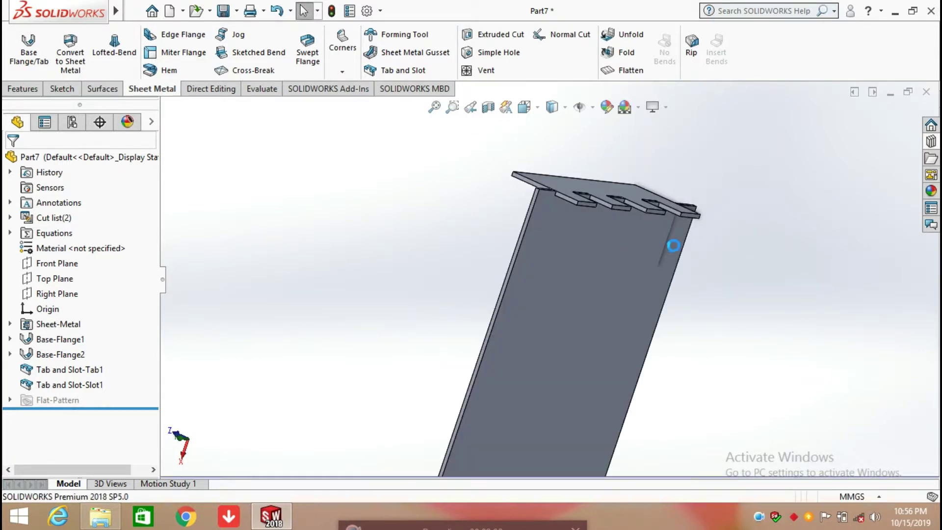
middle_drag(667, 267, 691, 264)
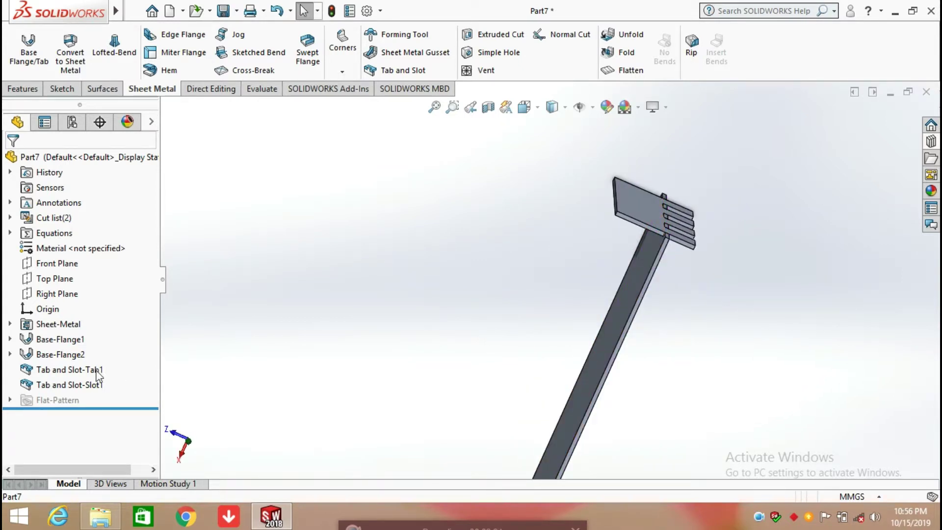
- Edit the tab feature to round the tab corners with a 2 mm radius
click(81, 370)
click(88, 326)
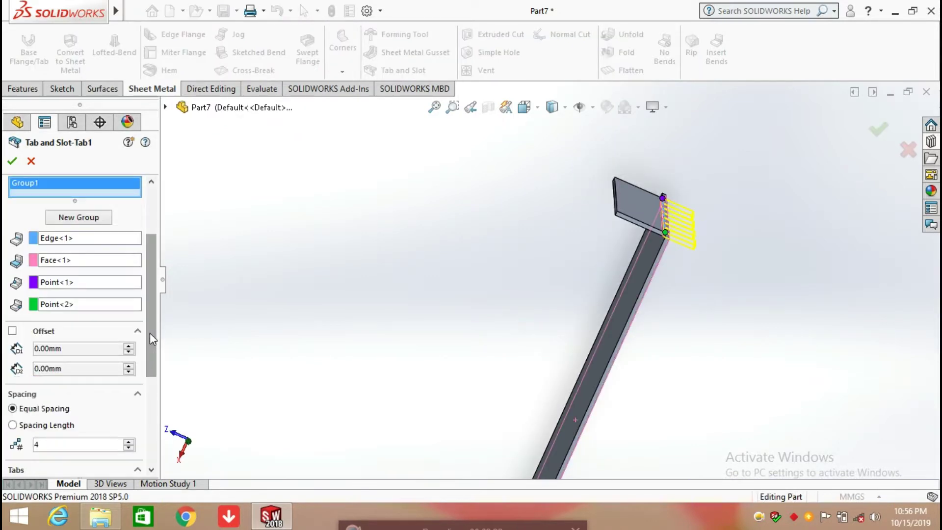
drag(149, 333, 140, 424)
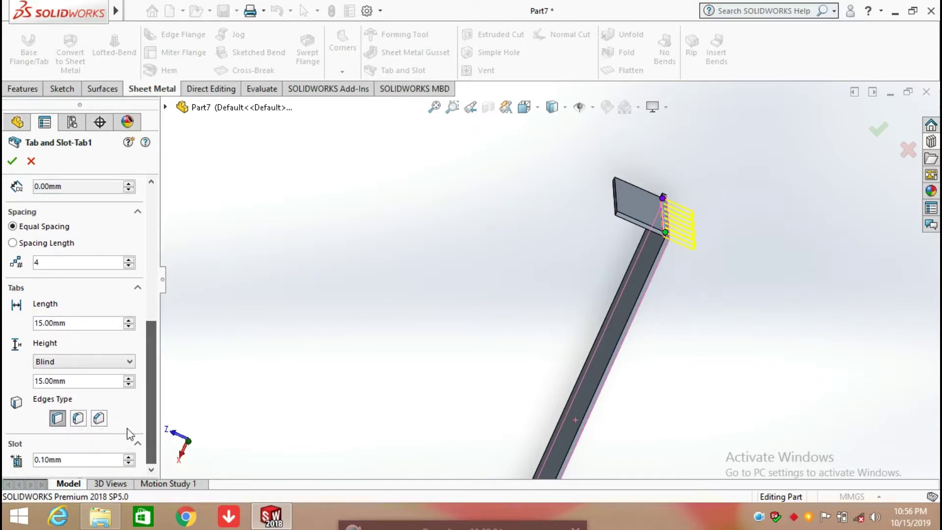
click(78, 418)
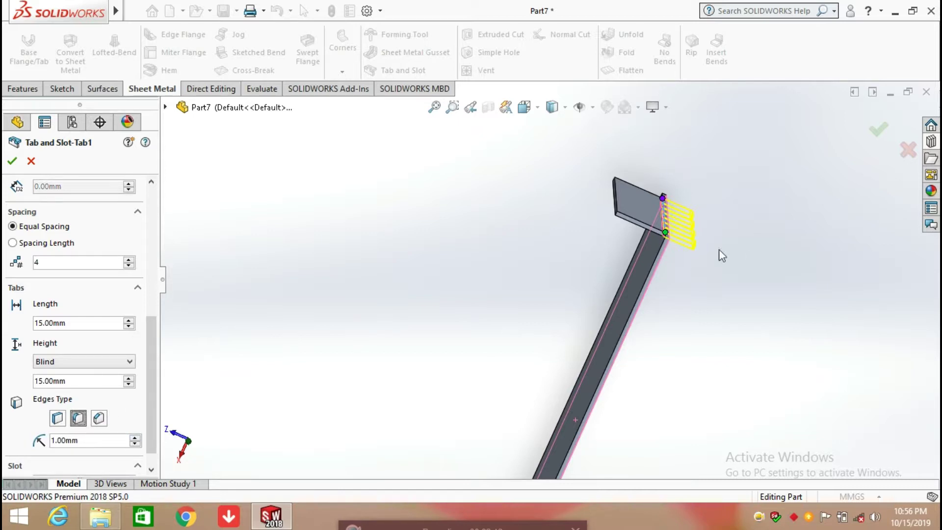
scroll(719, 250, down, 4)
middle_drag(684, 258, 557, 278)
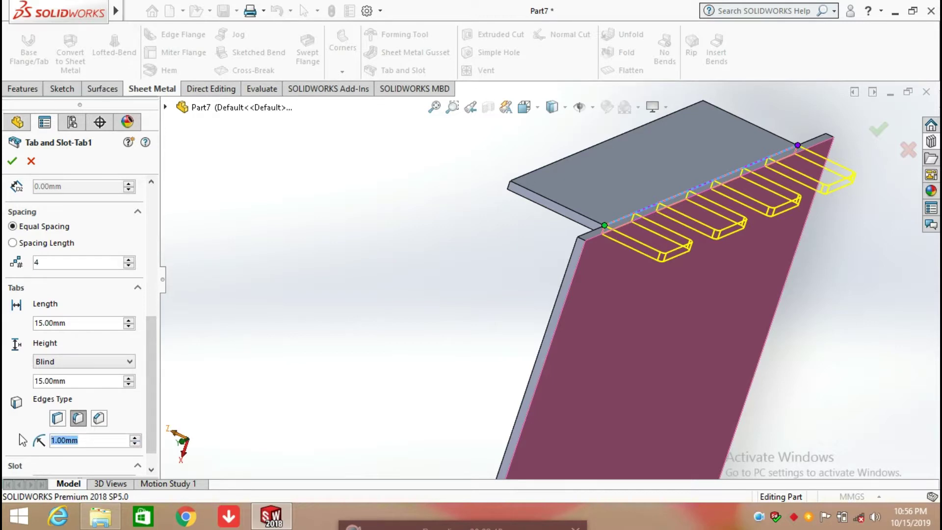
text(2)
key(Return)
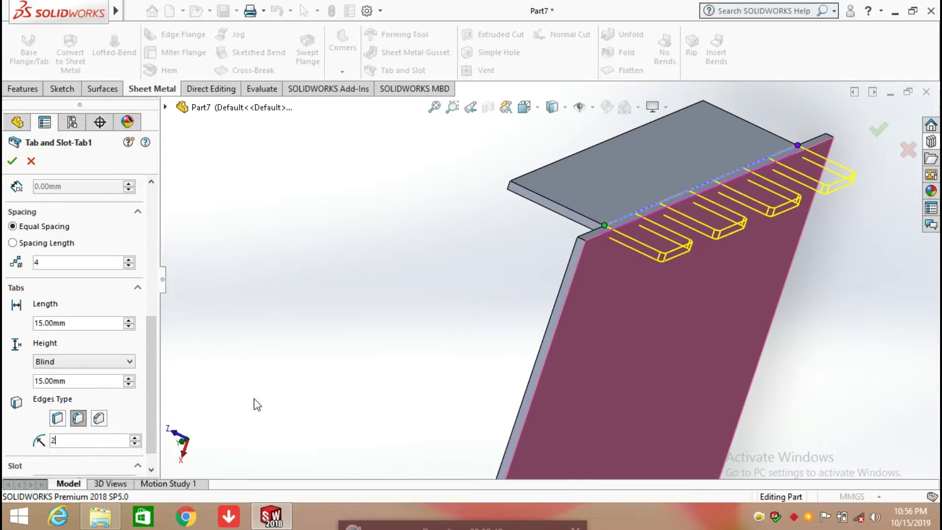
click(12, 162)
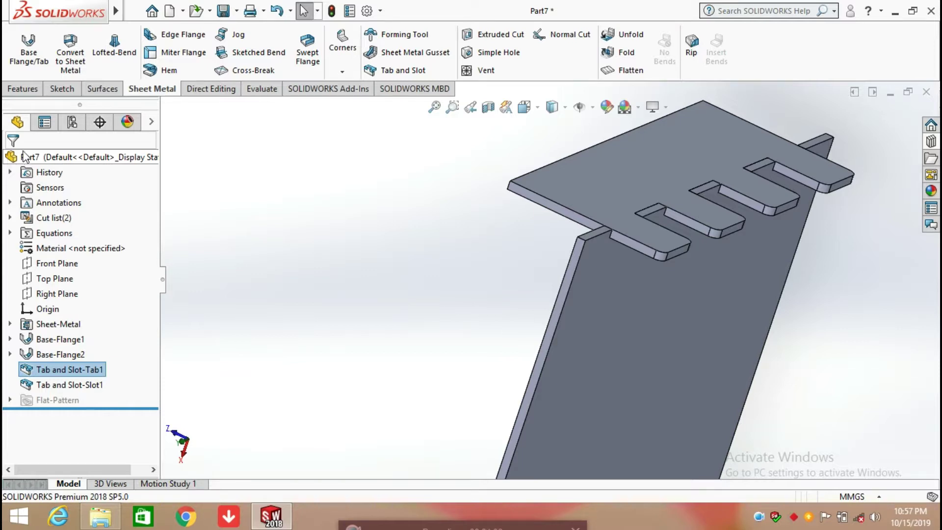
- Edit the tab feature to use chamfered tab corners with a 2 mm distance
right_click(47, 370)
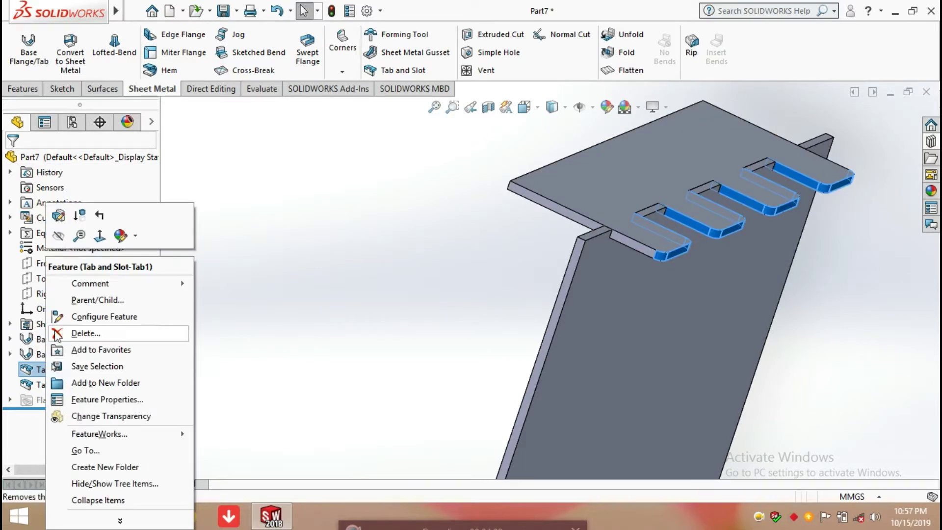
click(57, 219)
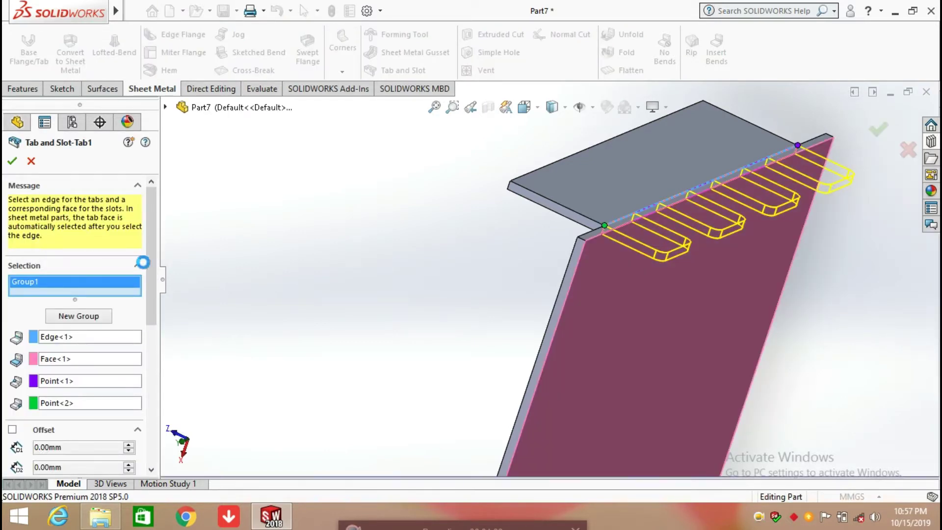
drag(151, 281, 142, 416)
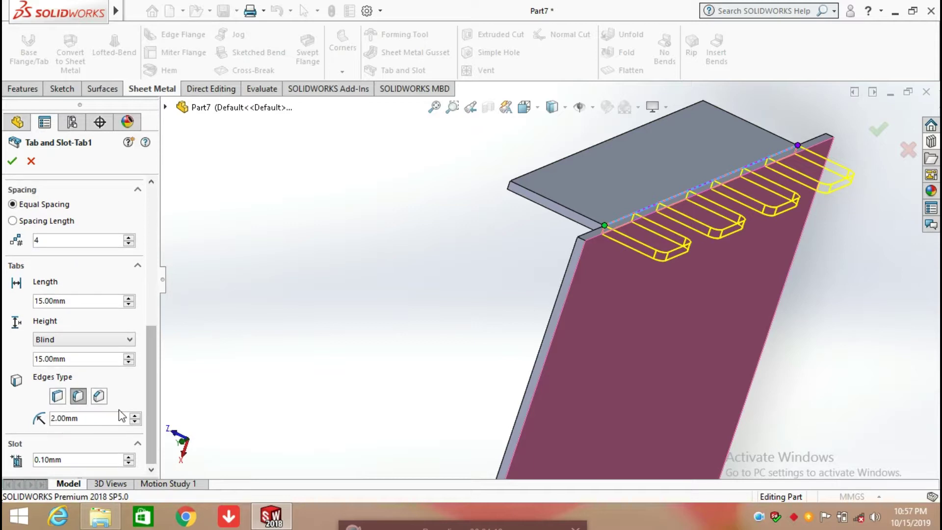
click(99, 397)
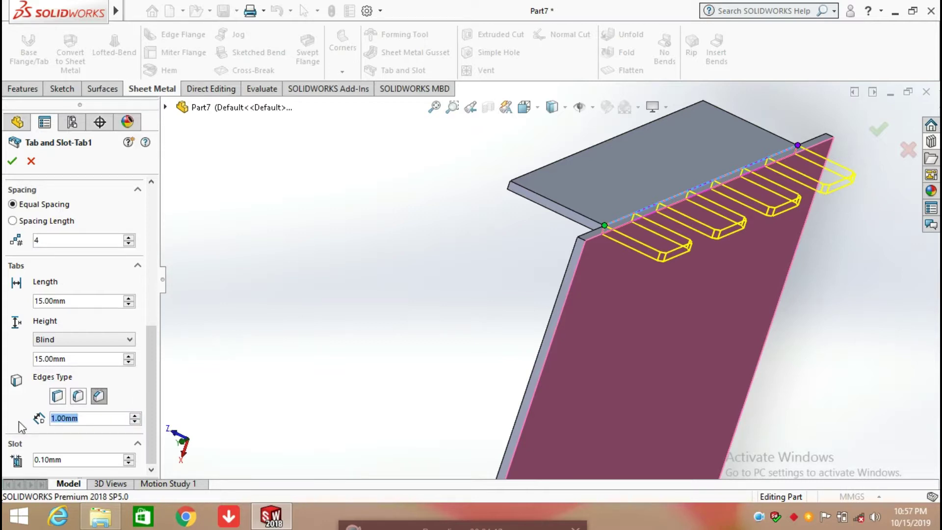
text(2)
key(Return)
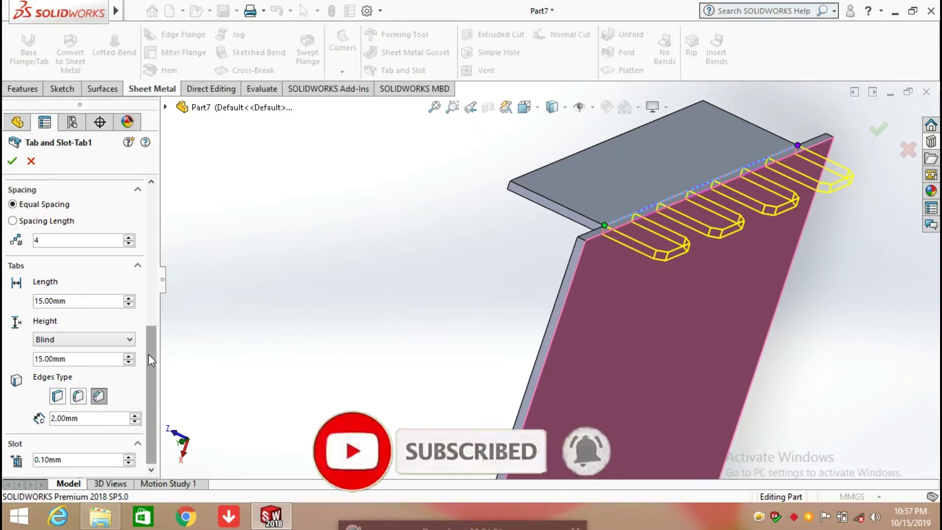
click(13, 162)
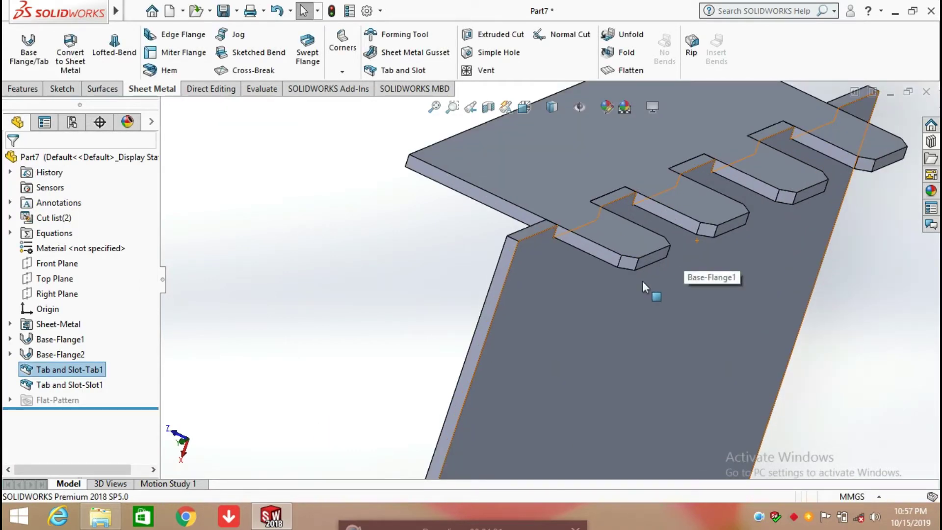
- Edit the tab feature to set the tab height to Up To Surface and apply the change
scroll(643, 281, up, 4)
middle_drag(642, 281, 625, 280)
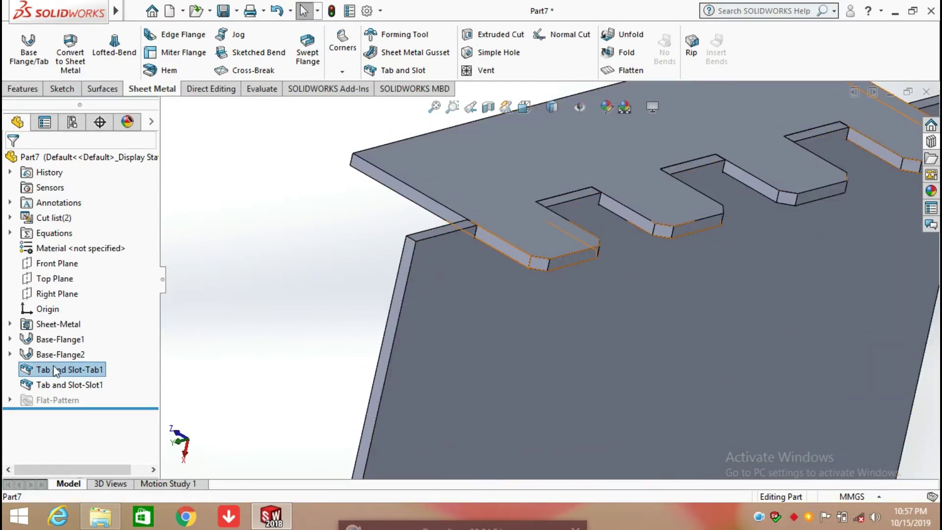
right_click(69, 370)
click(66, 215)
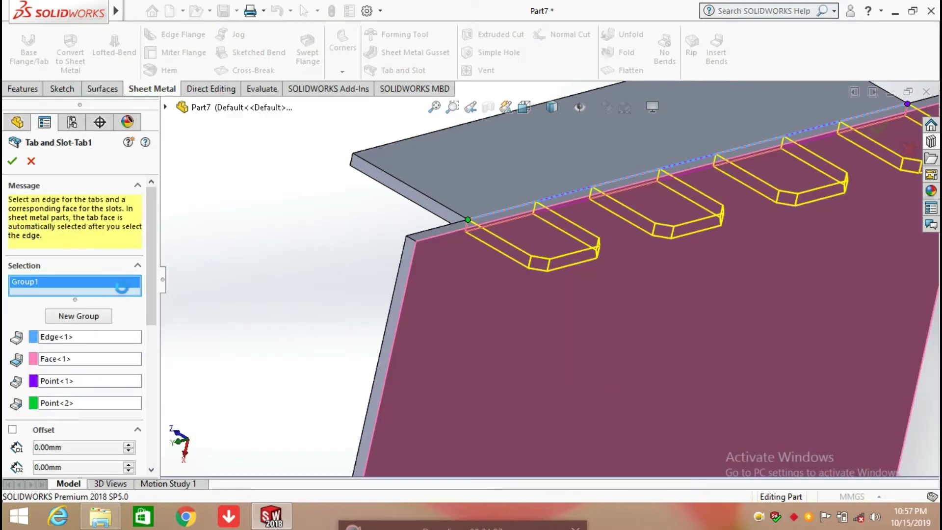
drag(153, 270, 149, 393)
click(90, 371)
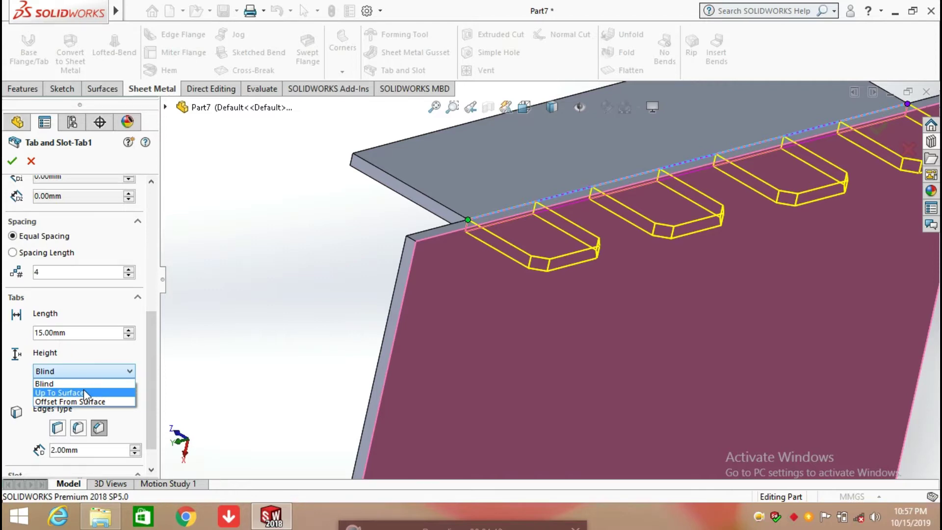
click(84, 393)
scroll(520, 219, down, 3)
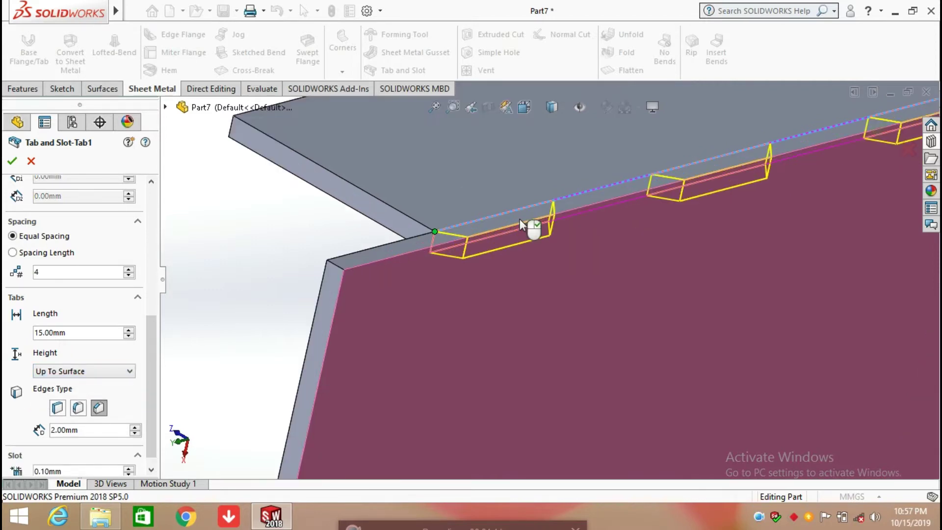
middle_drag(519, 219, 545, 254)
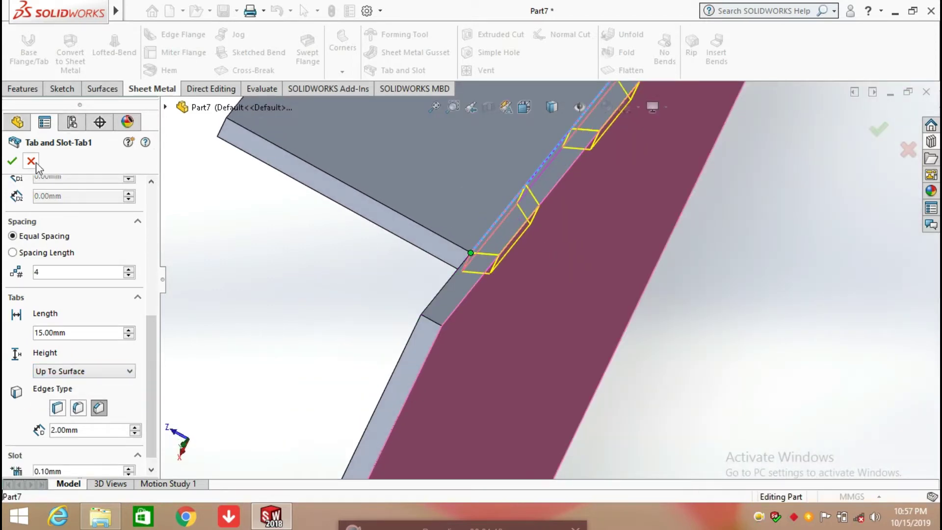
click(12, 161)
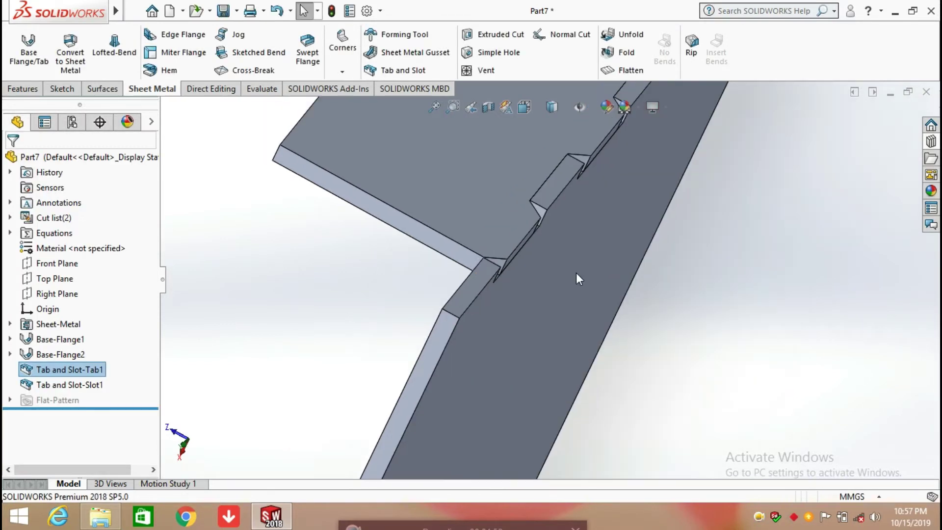
- Examine the chamfered tab ends against the slots along the plate's outer face
middle_drag(576, 272, 441, 227)
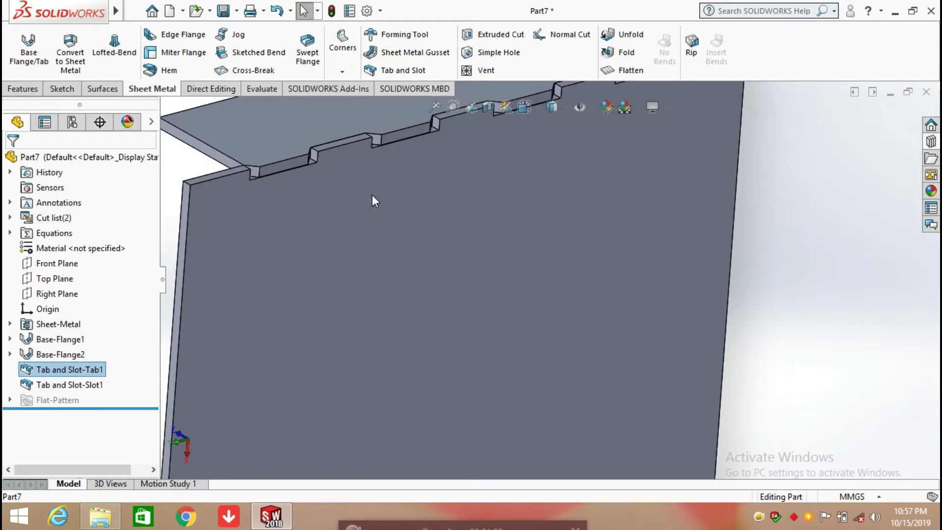
scroll(317, 168, down, 3)
scroll(257, 202, down, 2)
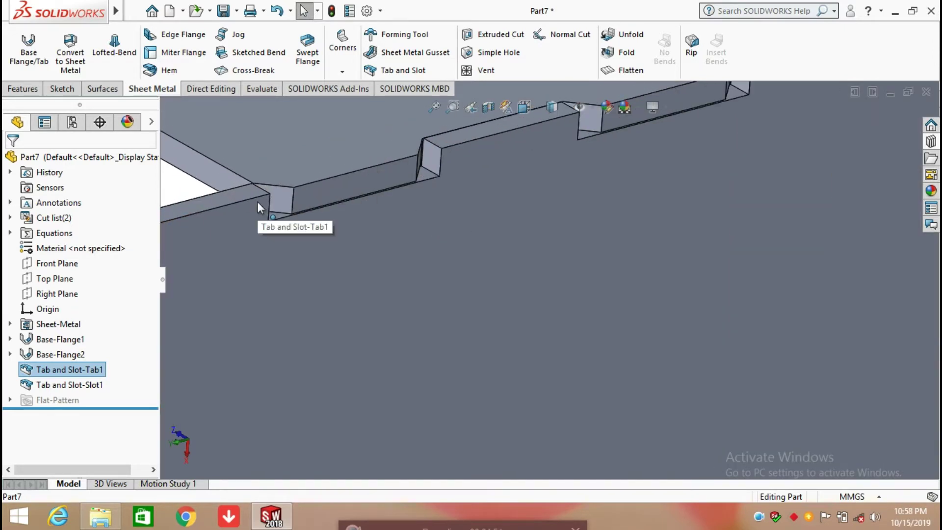
middle_drag(257, 202, 210, 252)
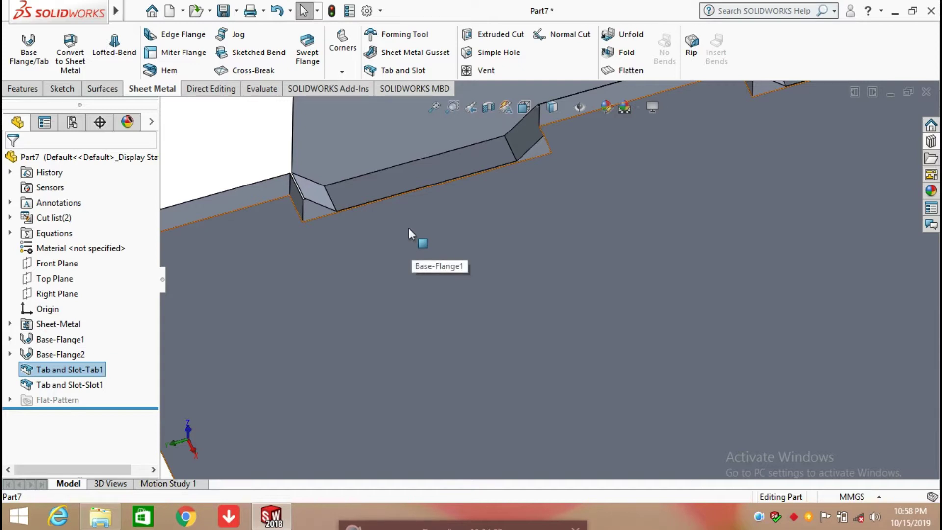
scroll(408, 228, up, 2)
middle_drag(408, 228, 474, 197)
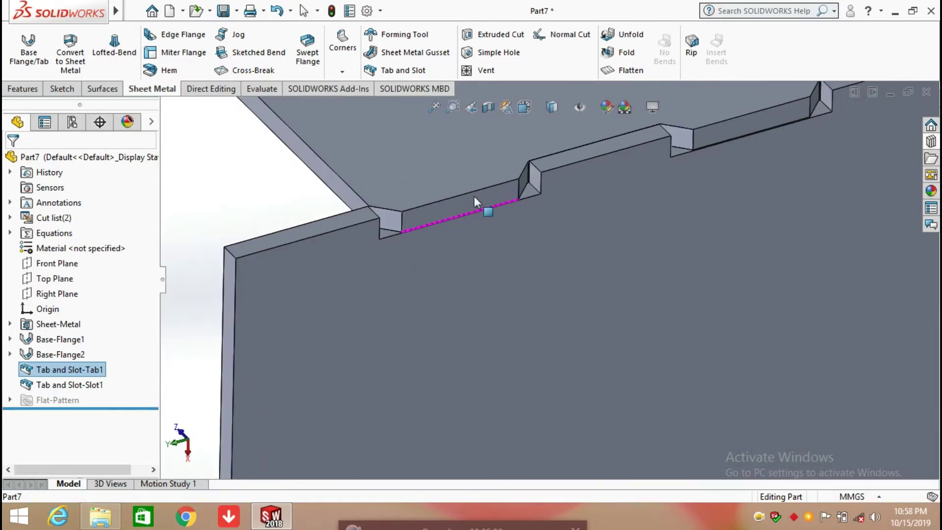
- Edit the tab feature to set the tab height to Offset From Surface with a 2 mm offset, and try to apply it
right_click(65, 370)
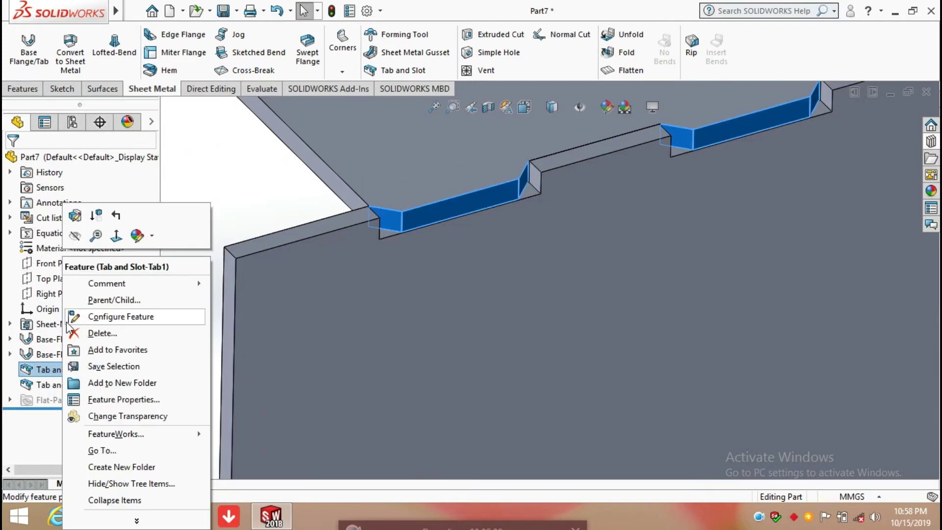
click(74, 216)
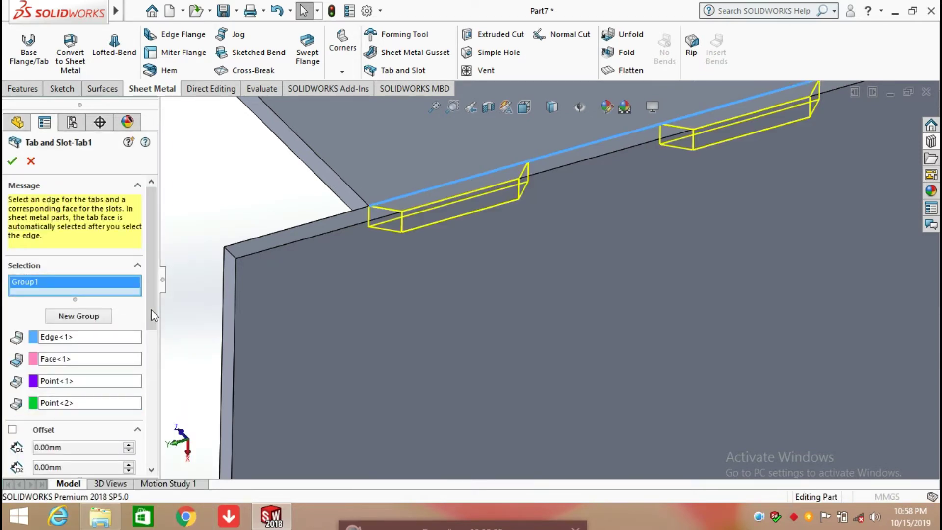
scroll(153, 356, down, 5)
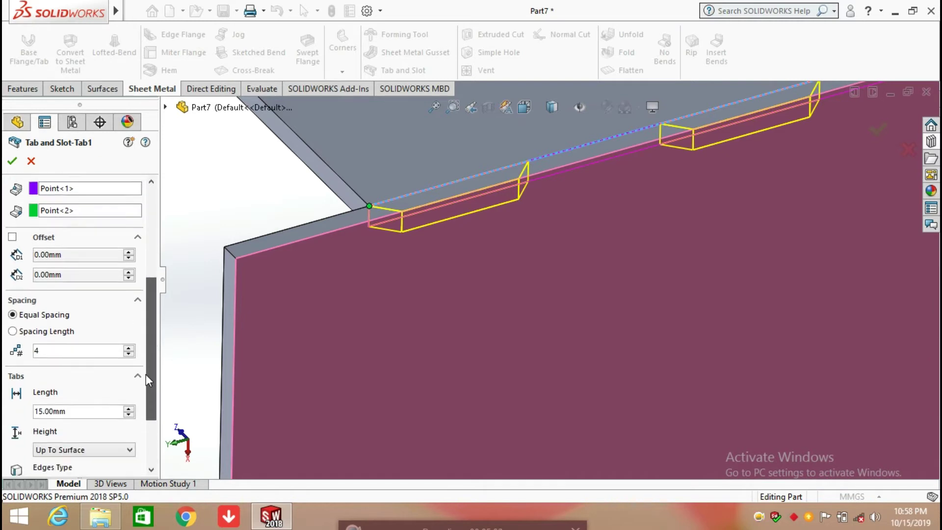
click(121, 402)
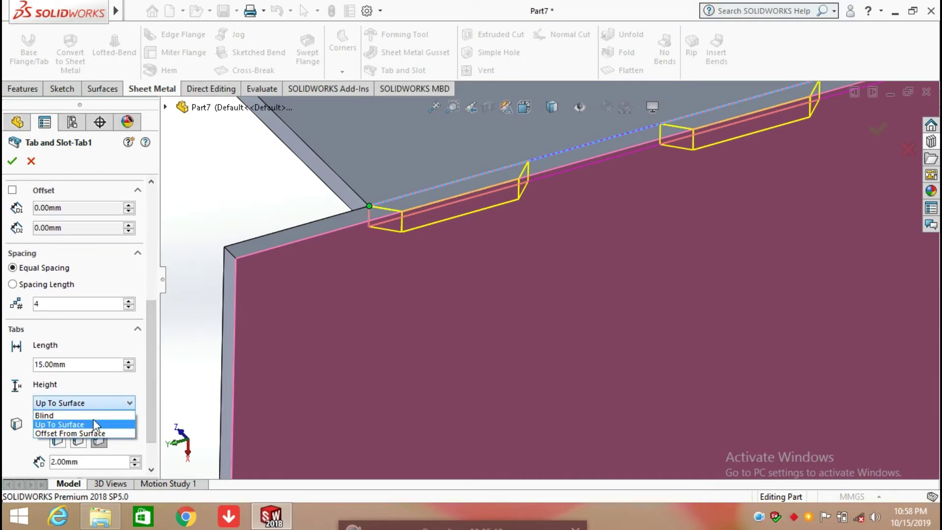
click(88, 433)
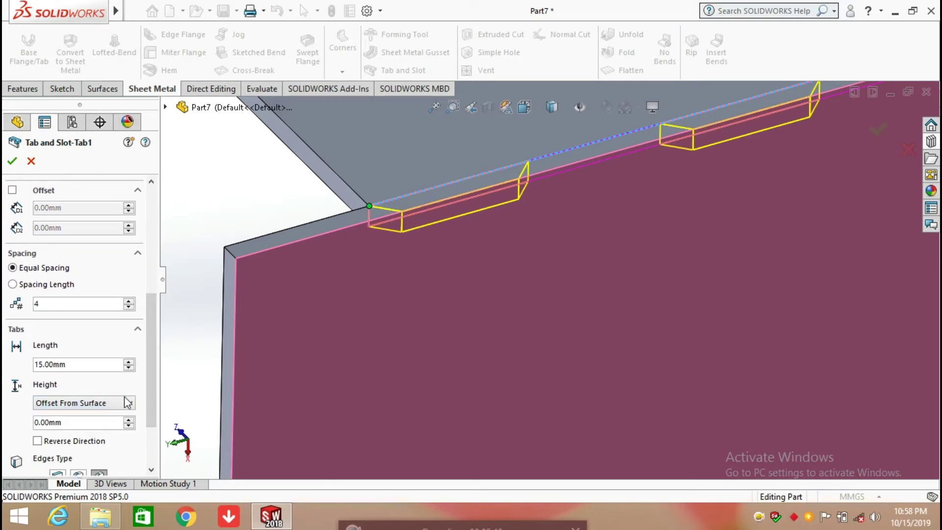
drag(103, 425, 33, 420)
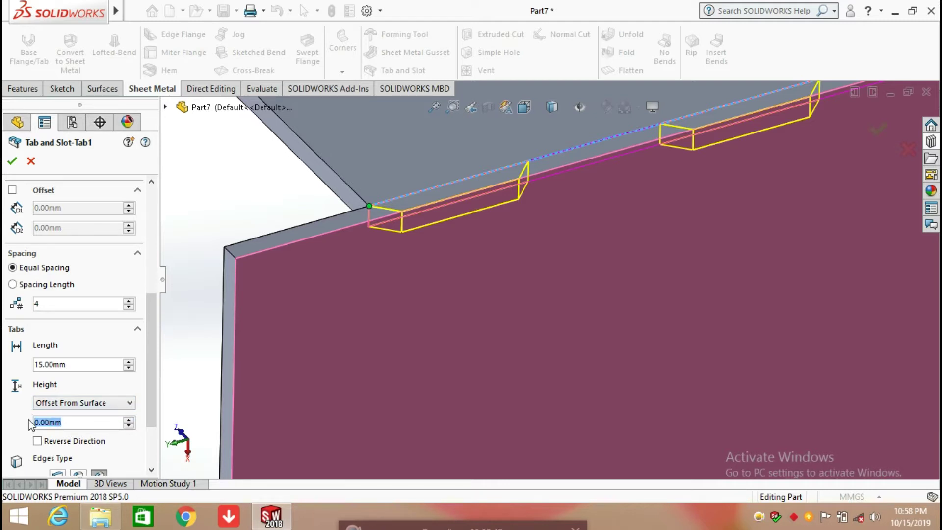
text(2)
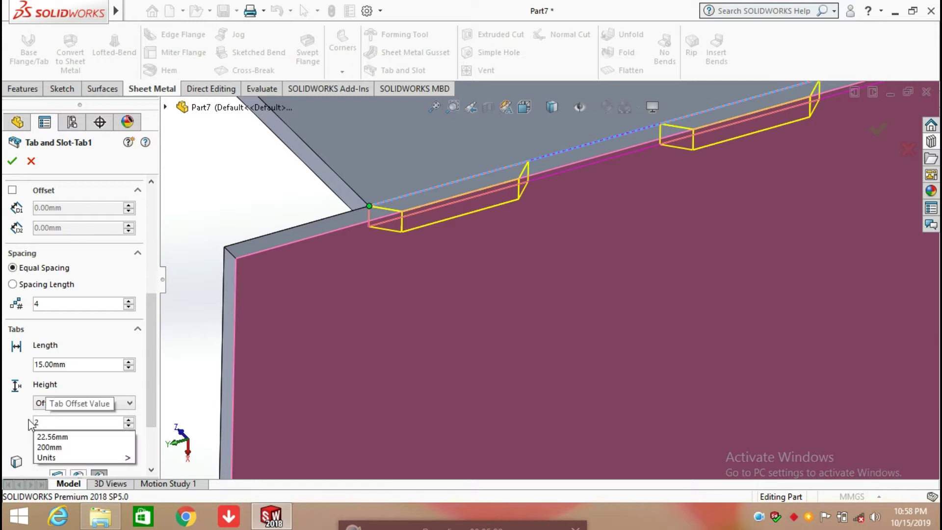
key(Return)
middle_drag(564, 285, 562, 310)
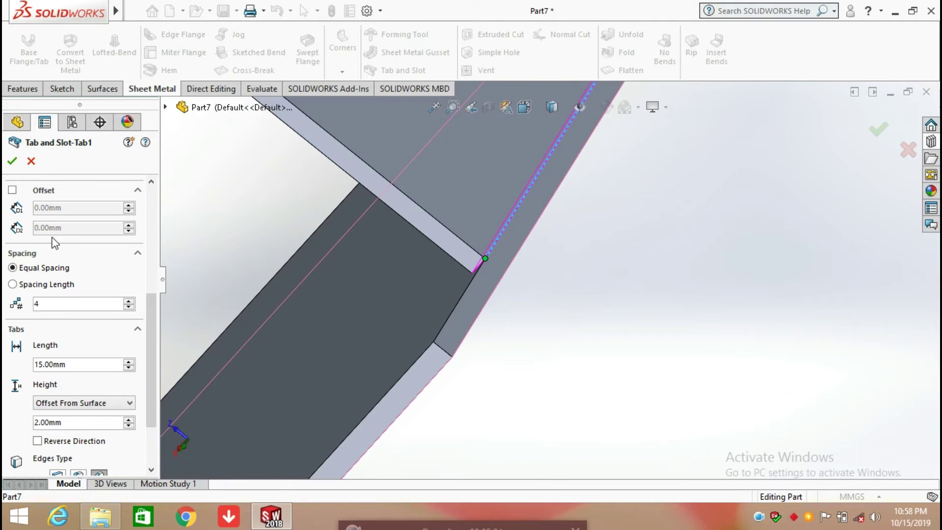
click(11, 164)
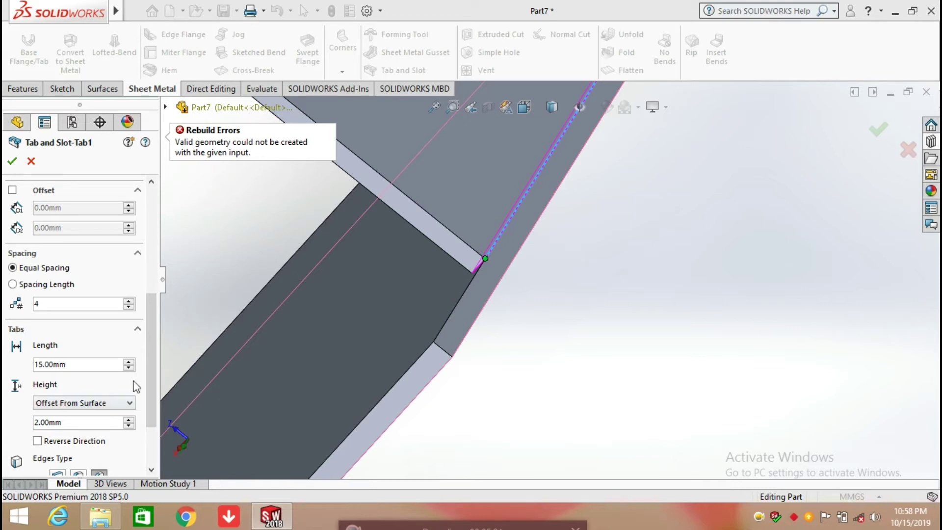
- Reverse the tab height's offset direction and apply the change to the tab feature
click(38, 441)
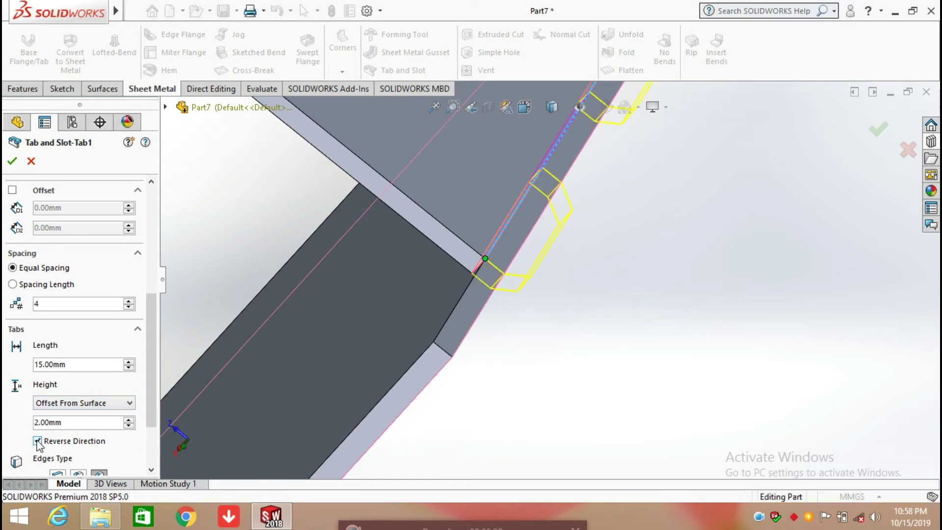
middle_drag(587, 245, 196, 160)
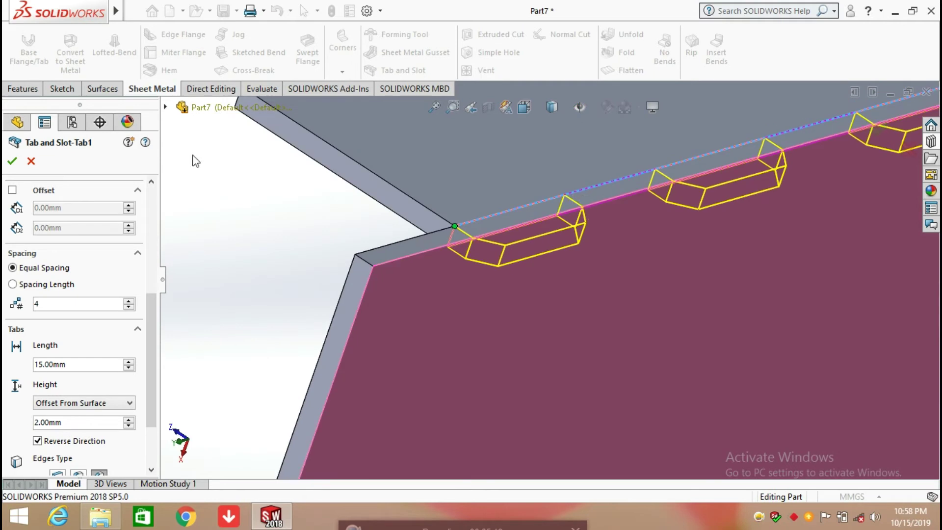
click(16, 163)
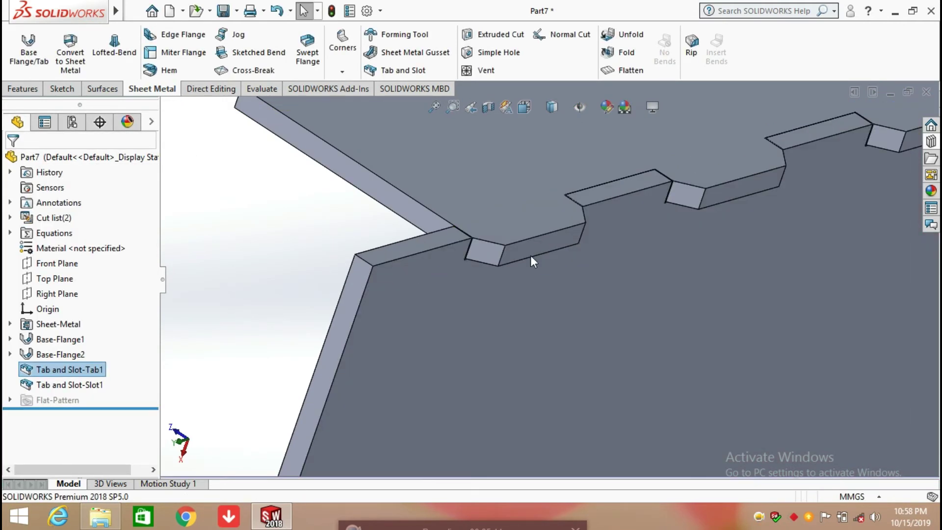
- Measure the distance between the plate's outer face and the end face of the first protruding tab
middle_drag(542, 280, 564, 200)
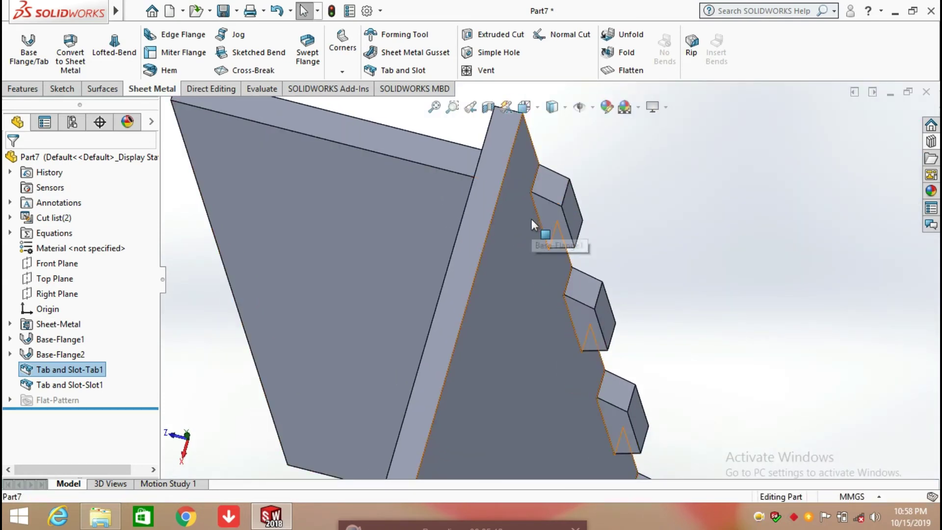
click(262, 91)
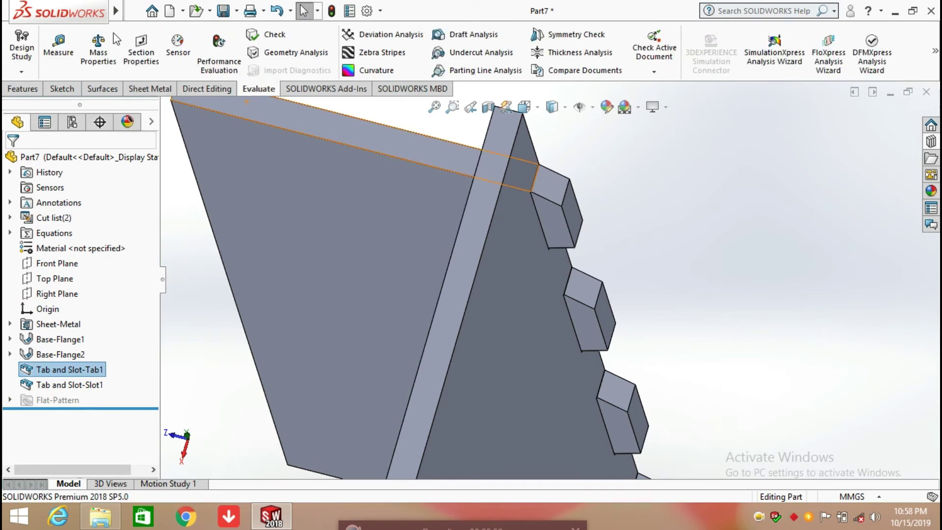
click(69, 51)
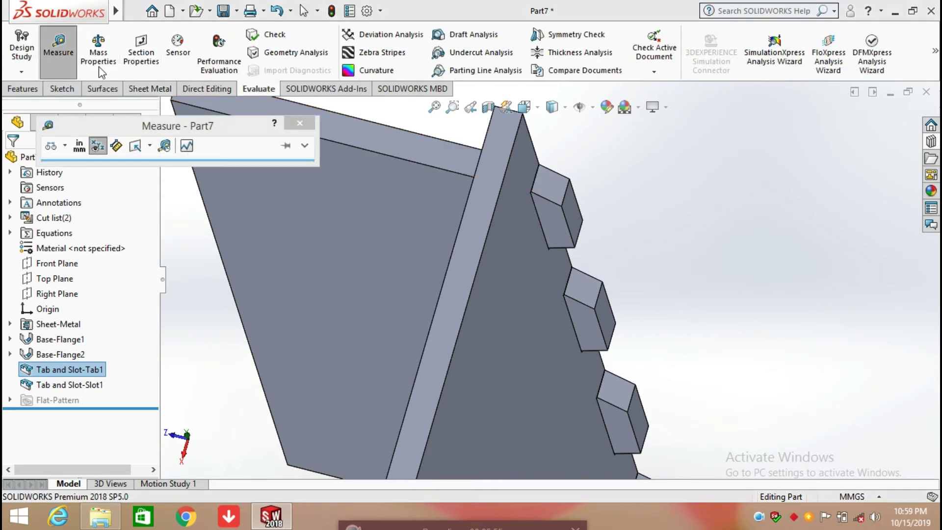
click(532, 244)
click(574, 216)
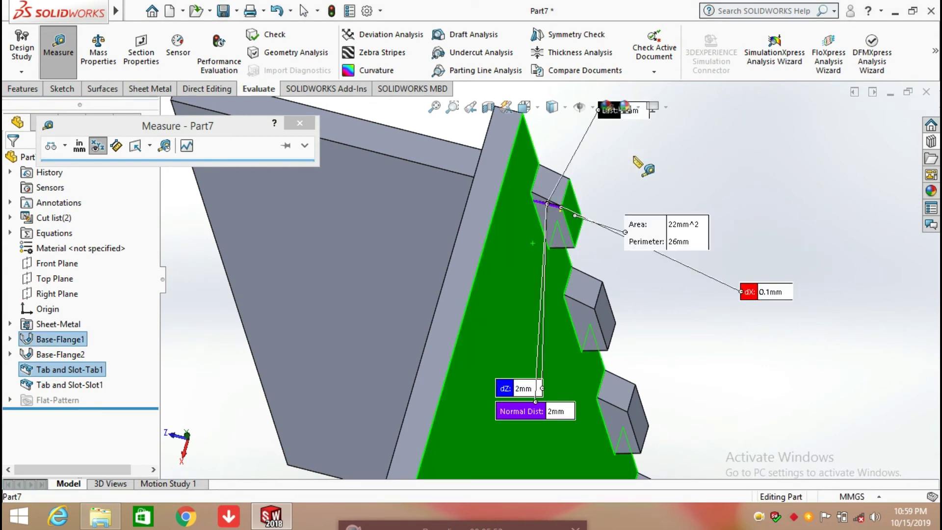
scroll(633, 164, up, 2)
scroll(619, 201, down, 2)
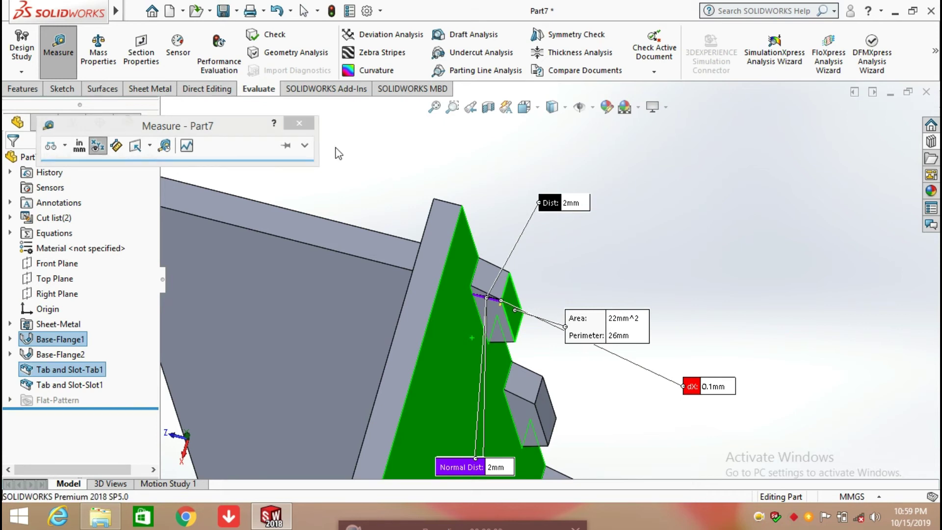
key(Escape)
click(511, 210)
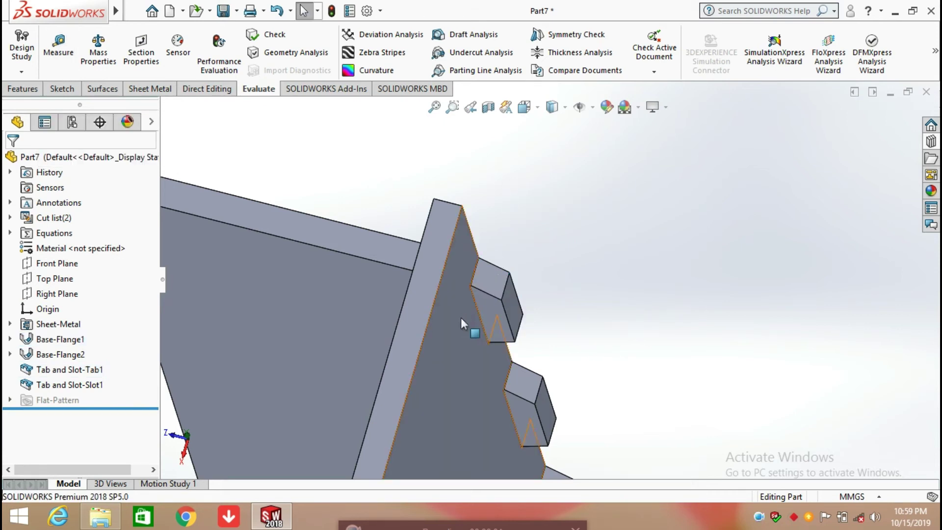
scroll(530, 296, up, 3)
middle_drag(526, 293, 530, 334)
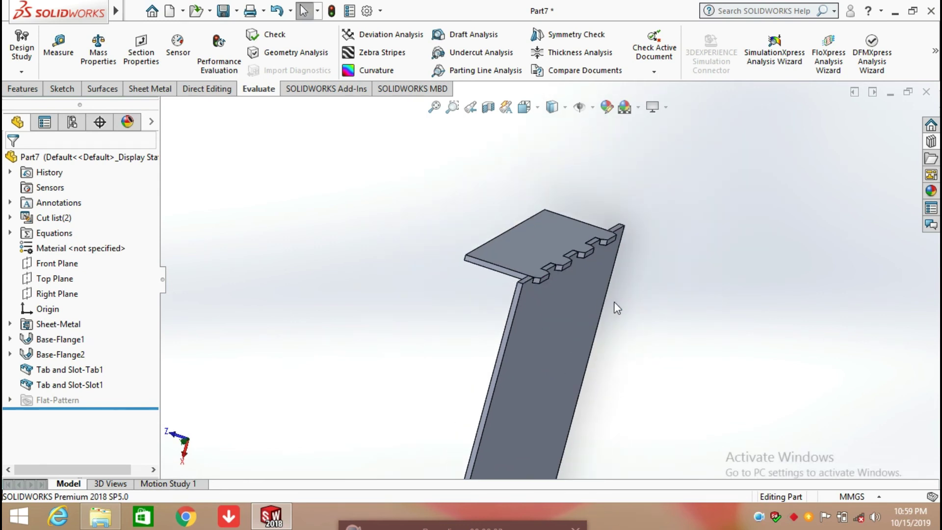
middle_drag(616, 307, 459, 328)
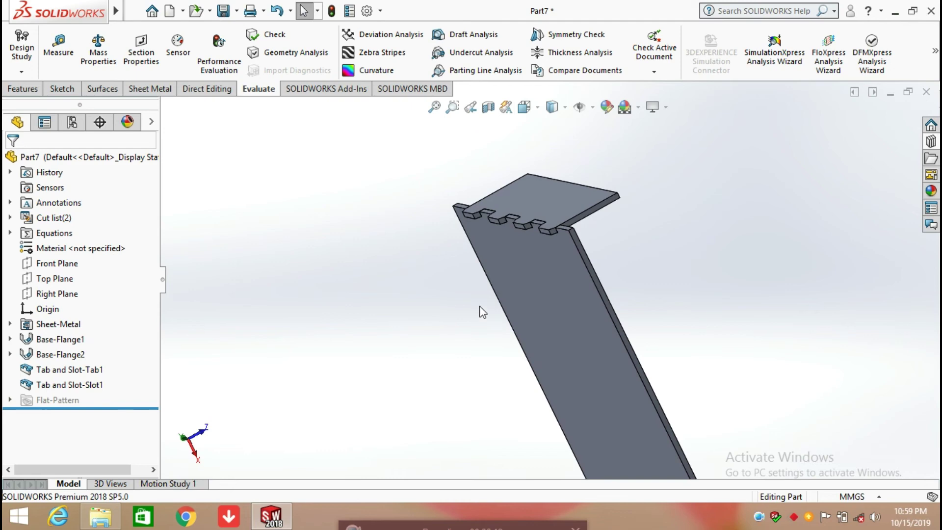
click(895, 11)
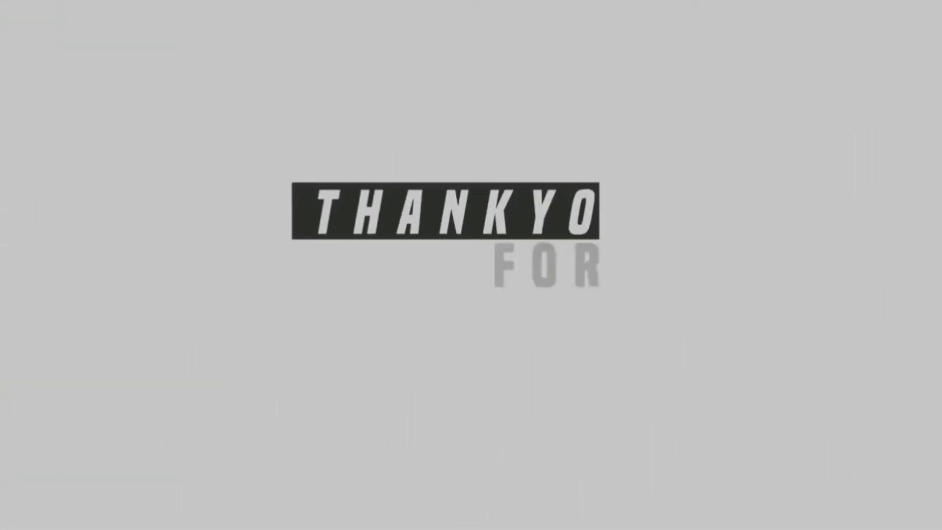